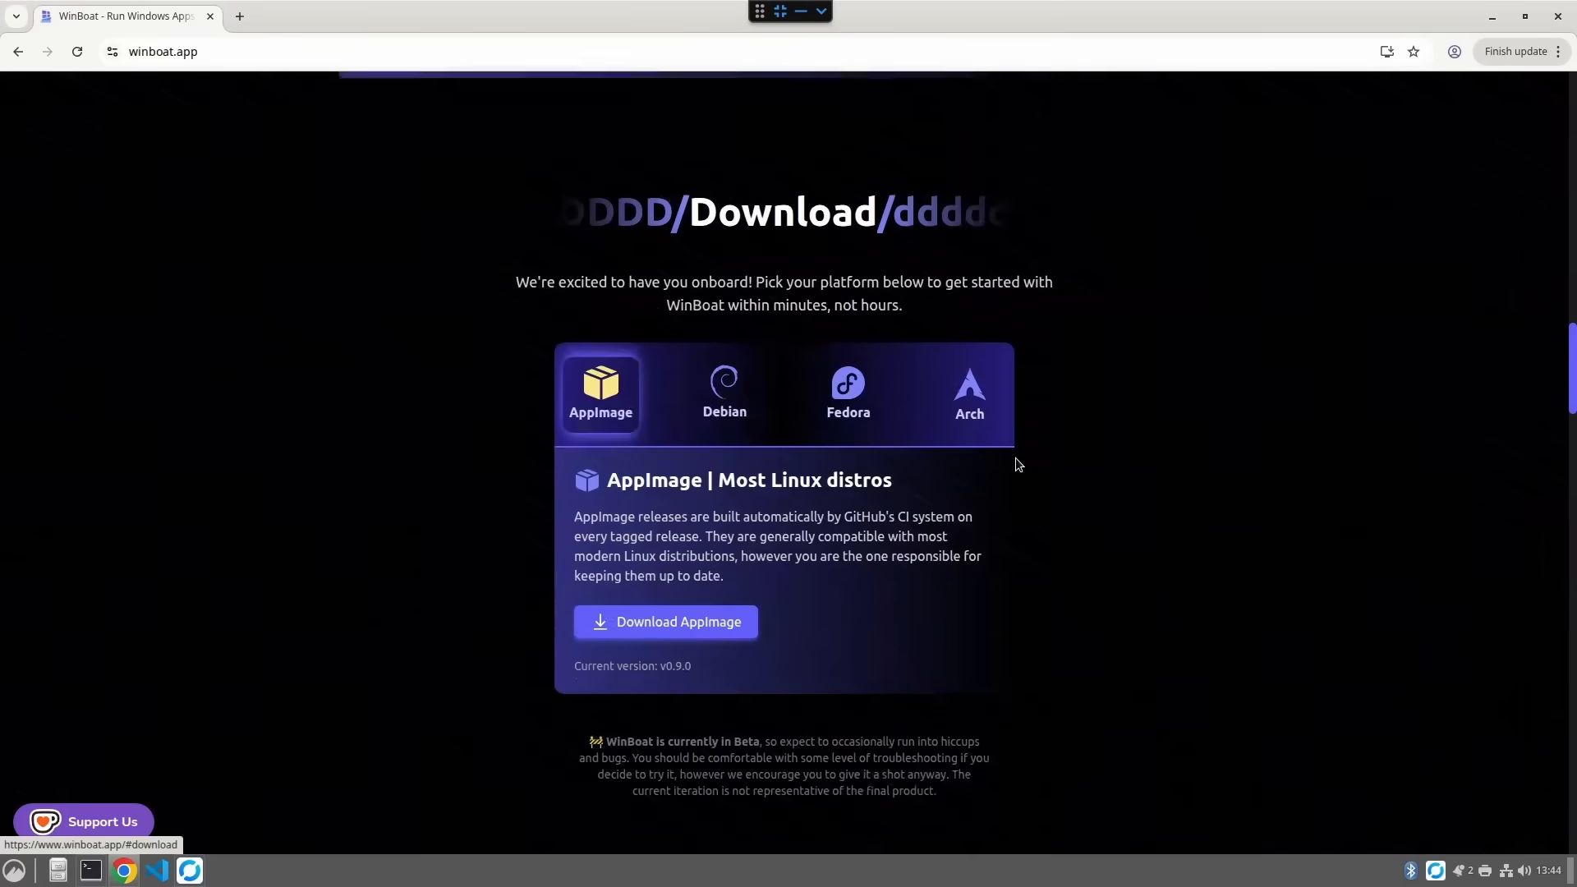
- Download the WinBoat Debian .deb package and show the downloaded file in its folder
{"action": "left_click", "coordinate": [723, 359]}
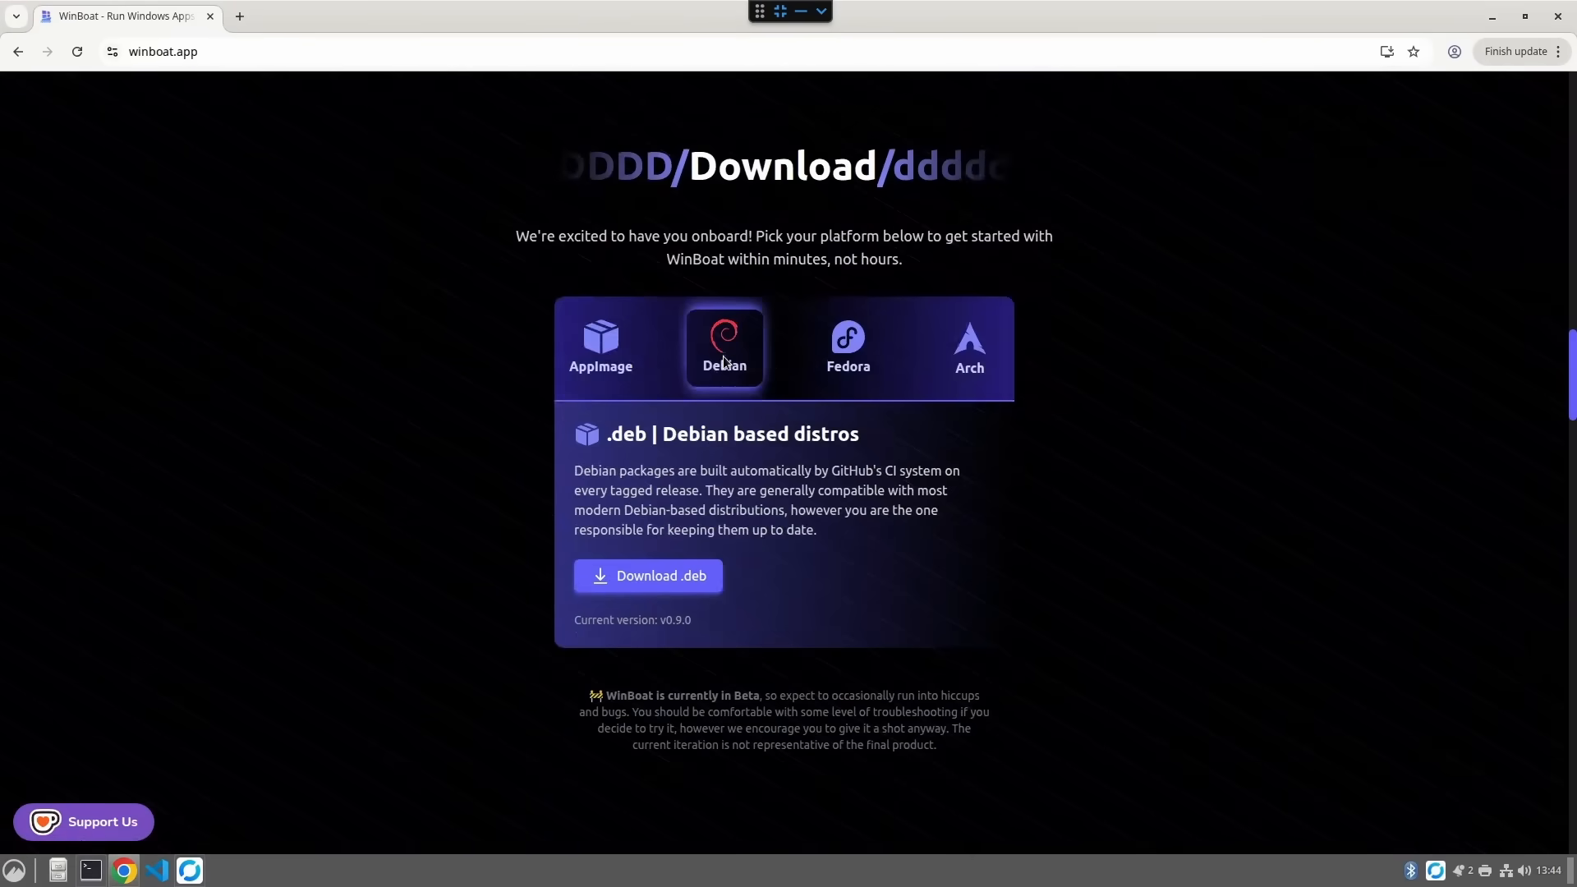
{"action": "left_click", "coordinate": [670, 576]}
{"action": "mouse_move", "coordinate": [1382, 93]}
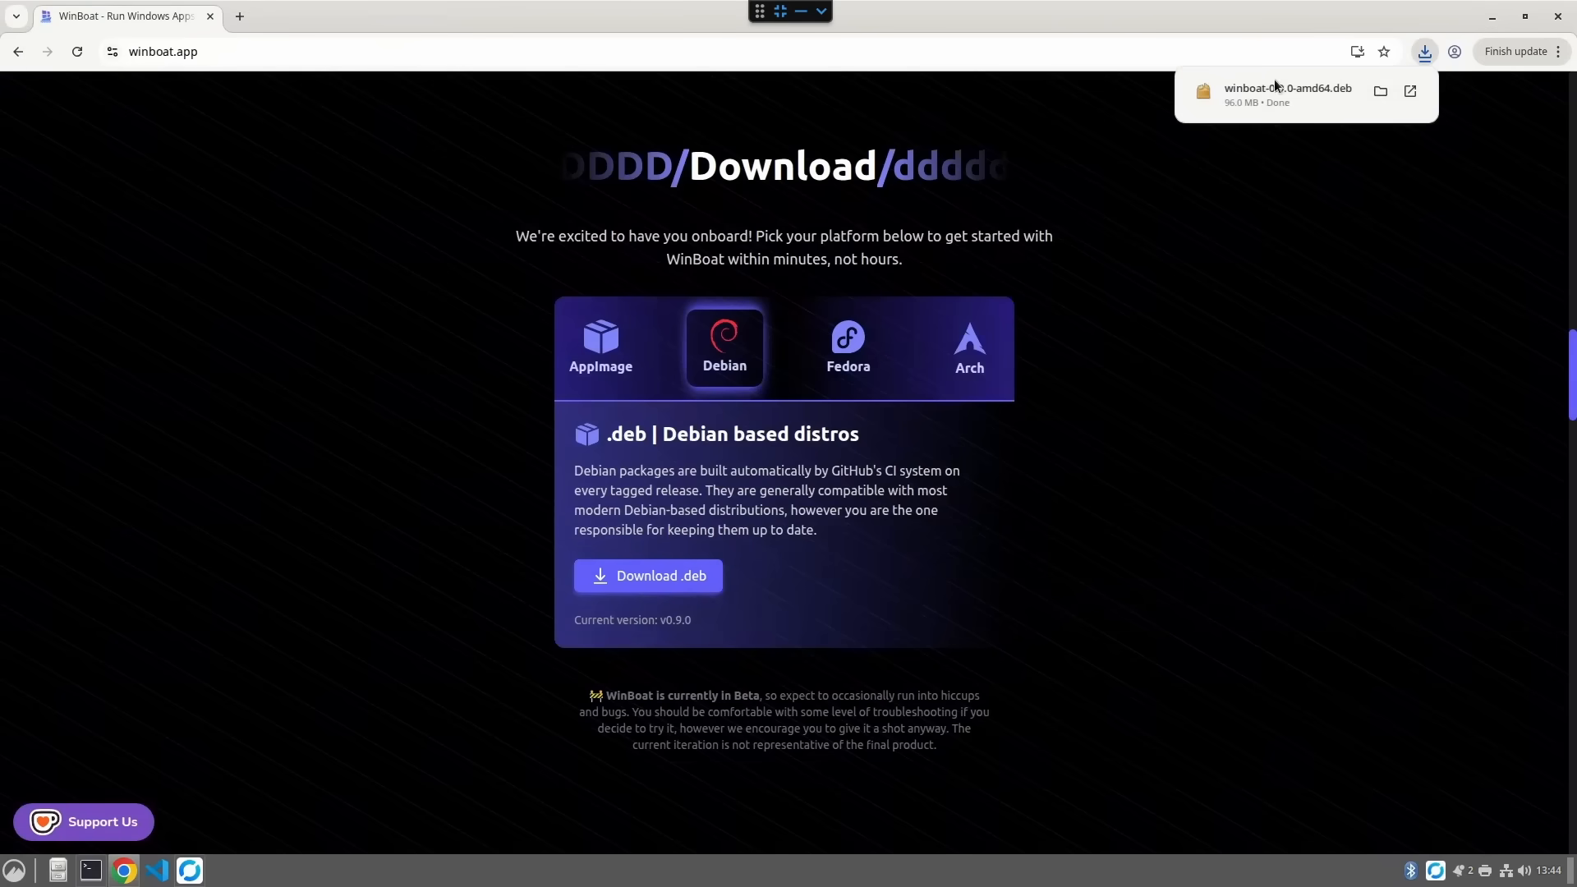
{"action": "left_click", "coordinate": [1382, 92]}
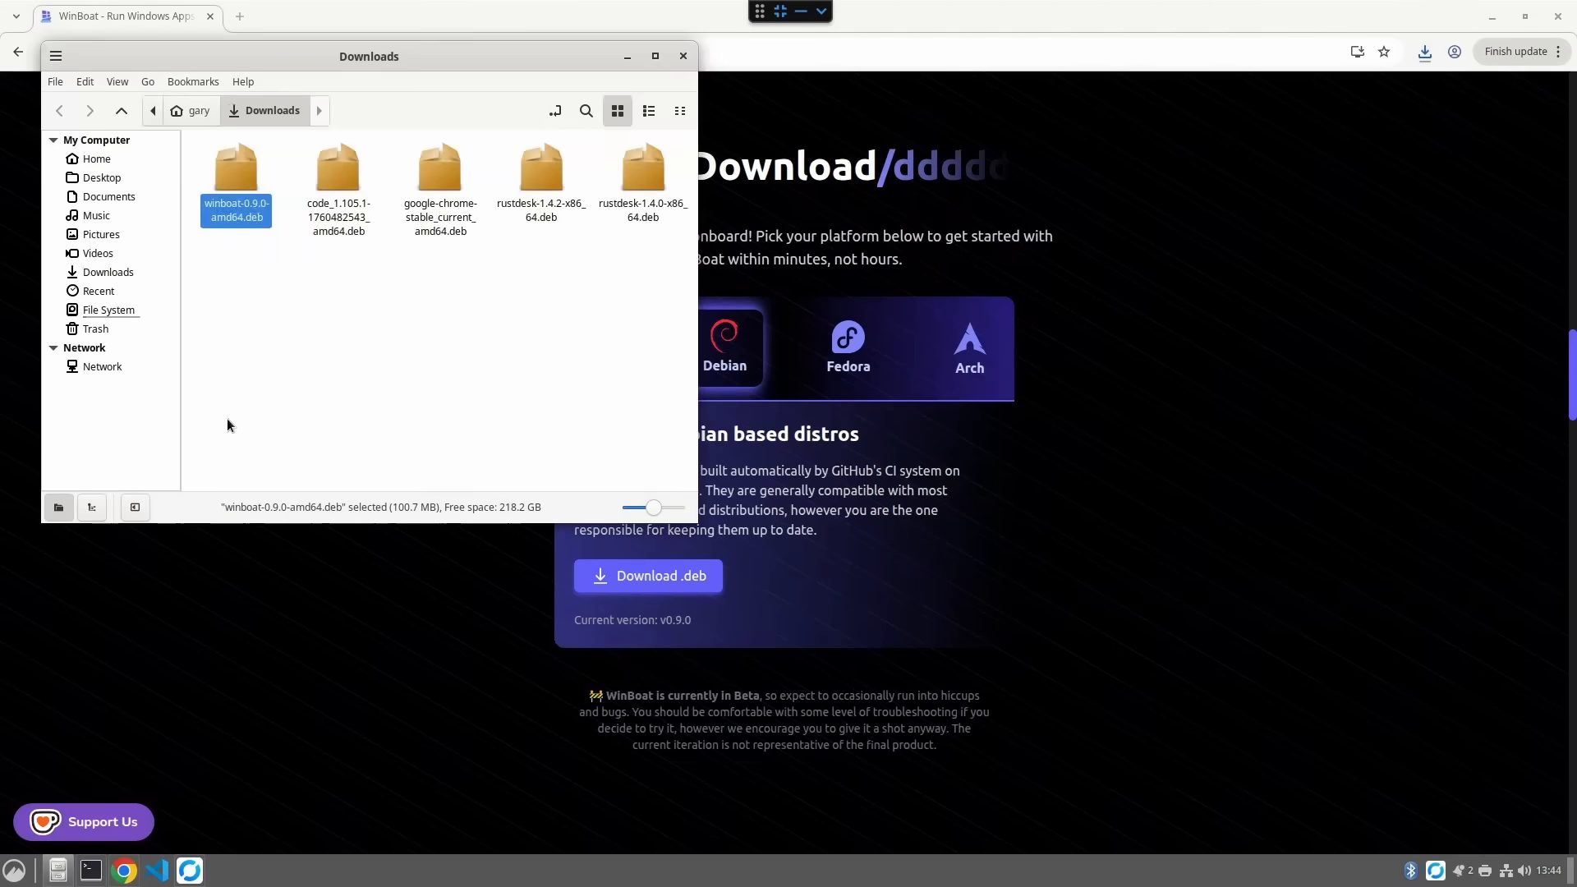
- Open the winboat-0.9.0-amd64.deb file with Software Install
{"action": "right_click", "coordinate": [239, 181]}
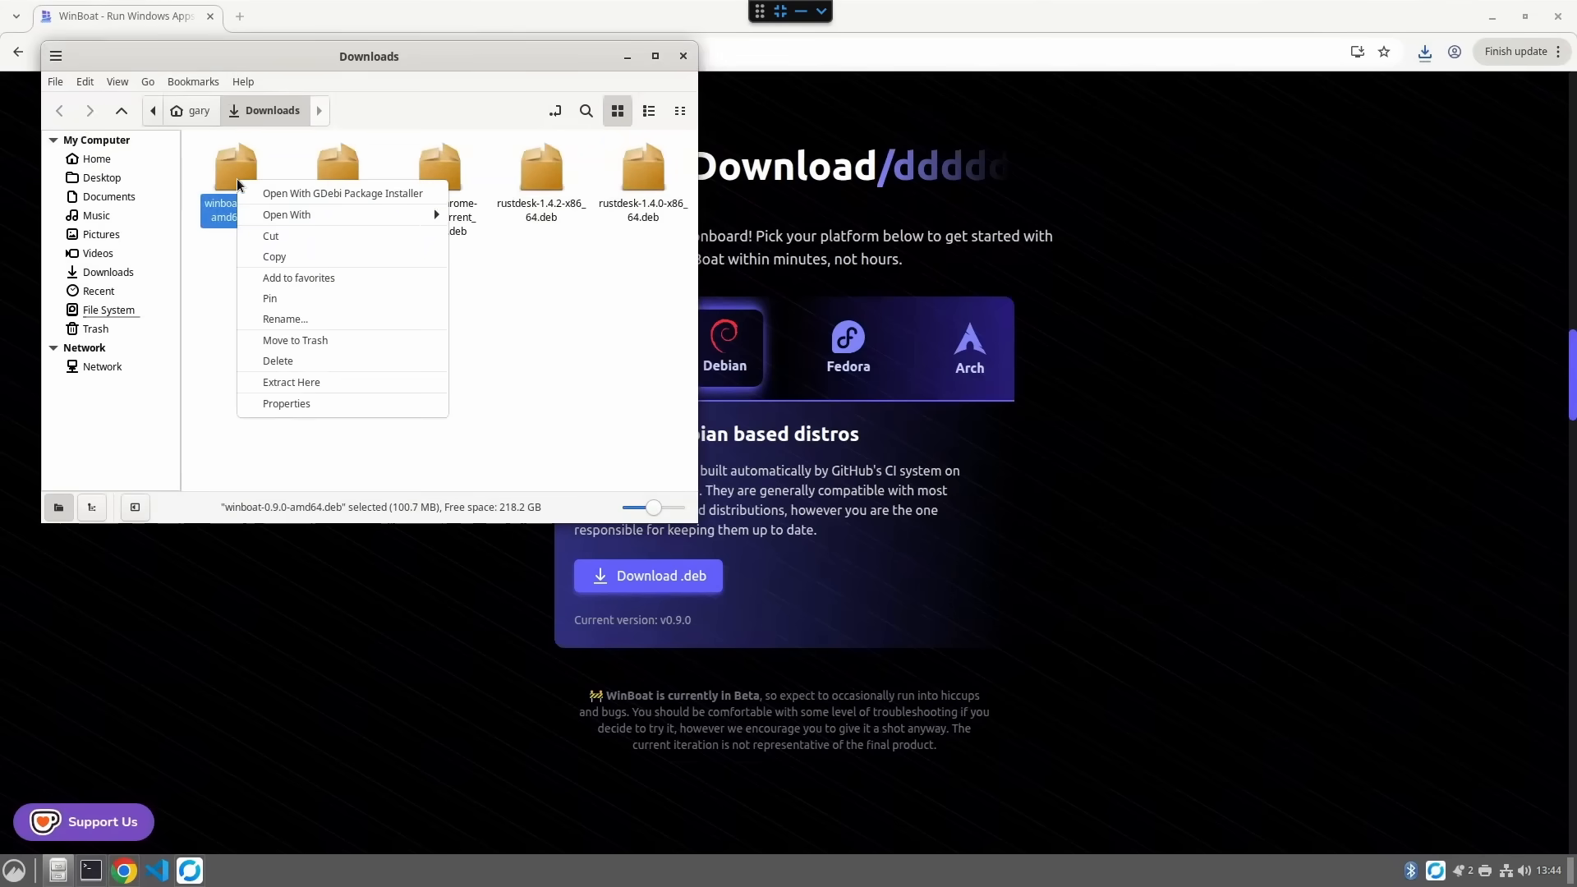
{"action": "mouse_move", "coordinate": [255, 212]}
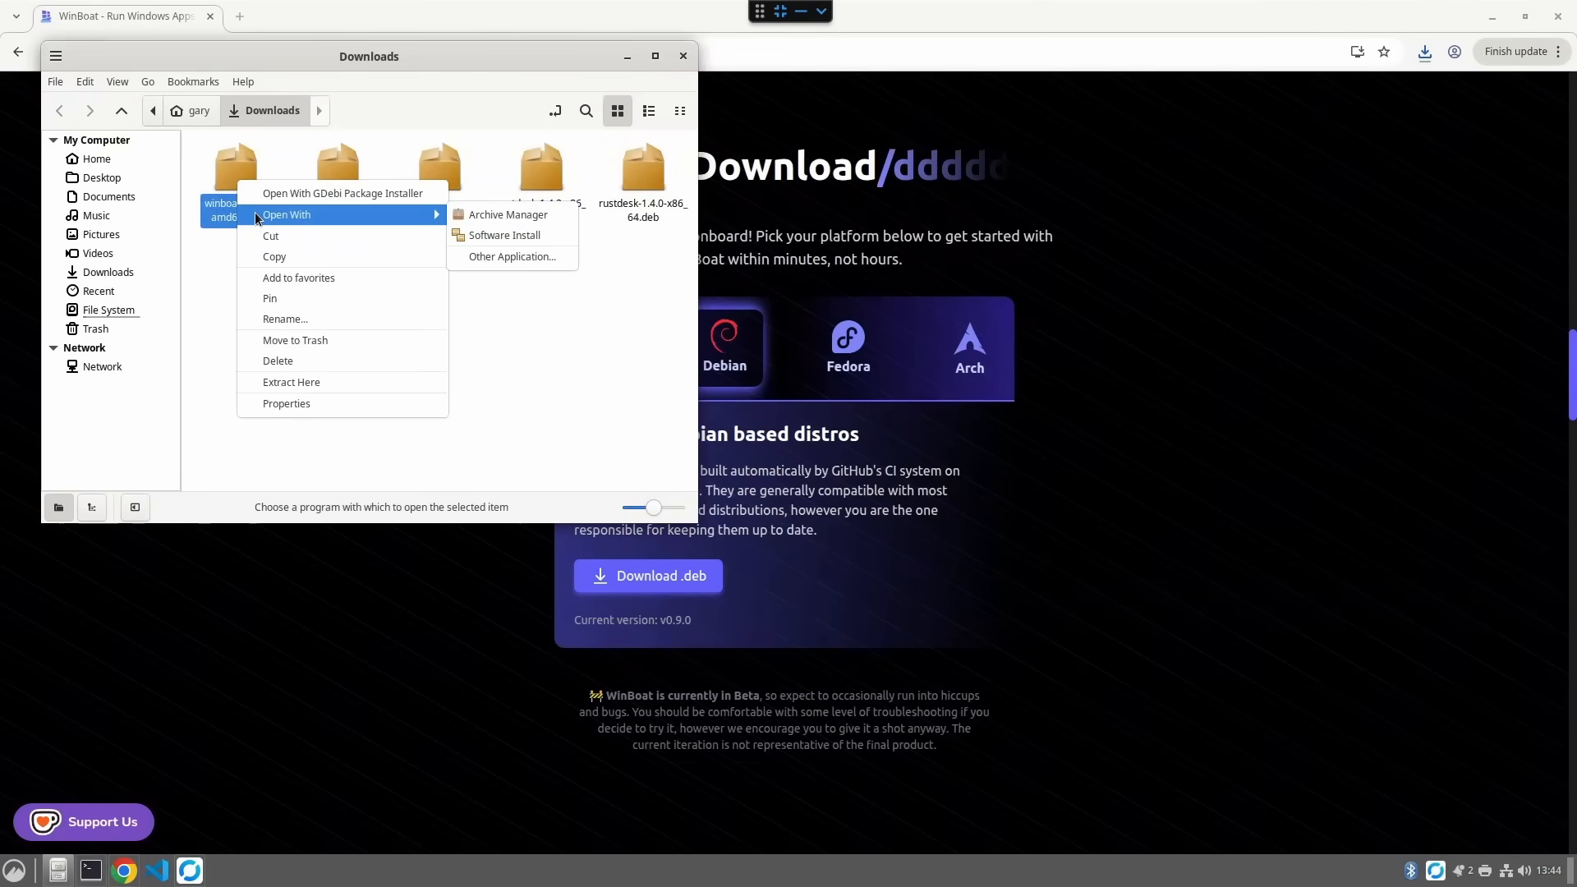
{"action": "left_click", "coordinate": [525, 234]}
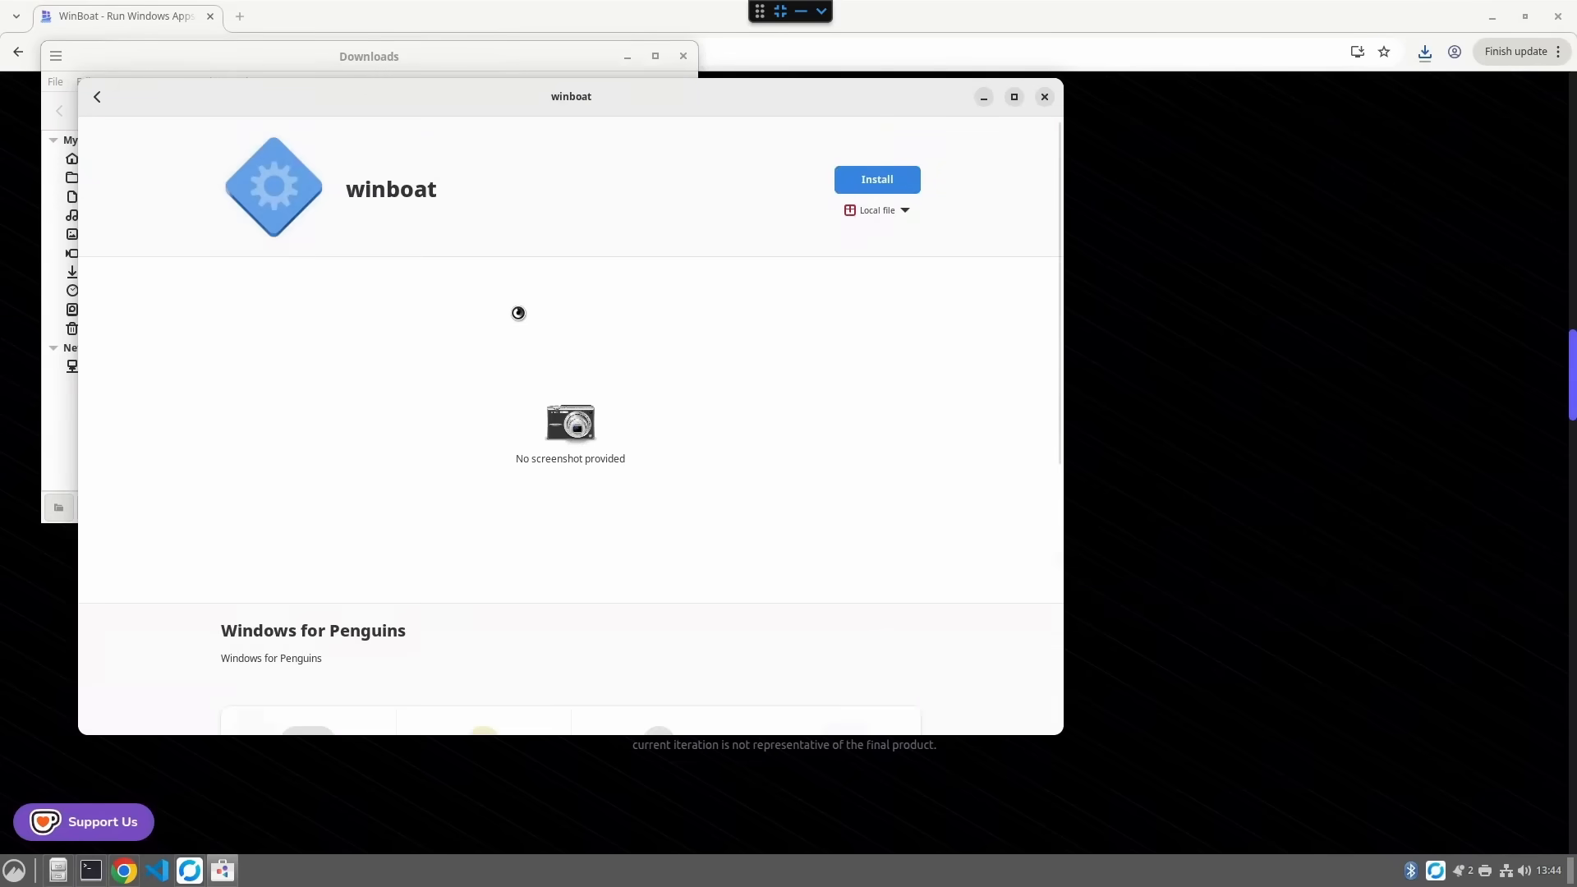
- Install the winboat package, authenticating with the account password
{"action": "left_click", "coordinate": [878, 180]}
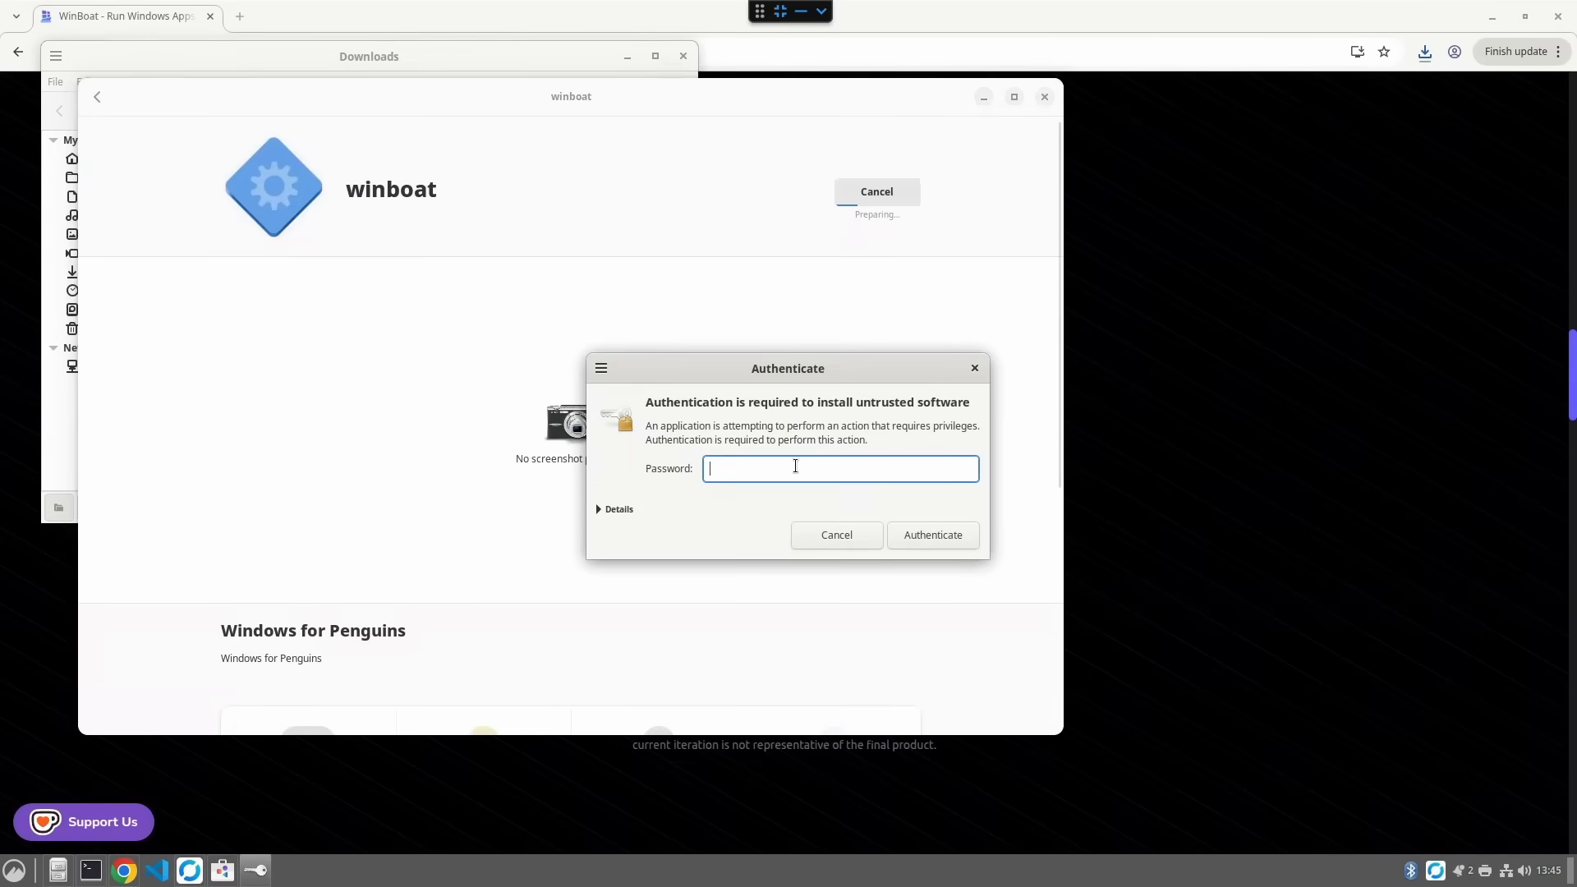
{"action": "type", "text": "••••••••"}
{"action": "key", "text": "Return"}
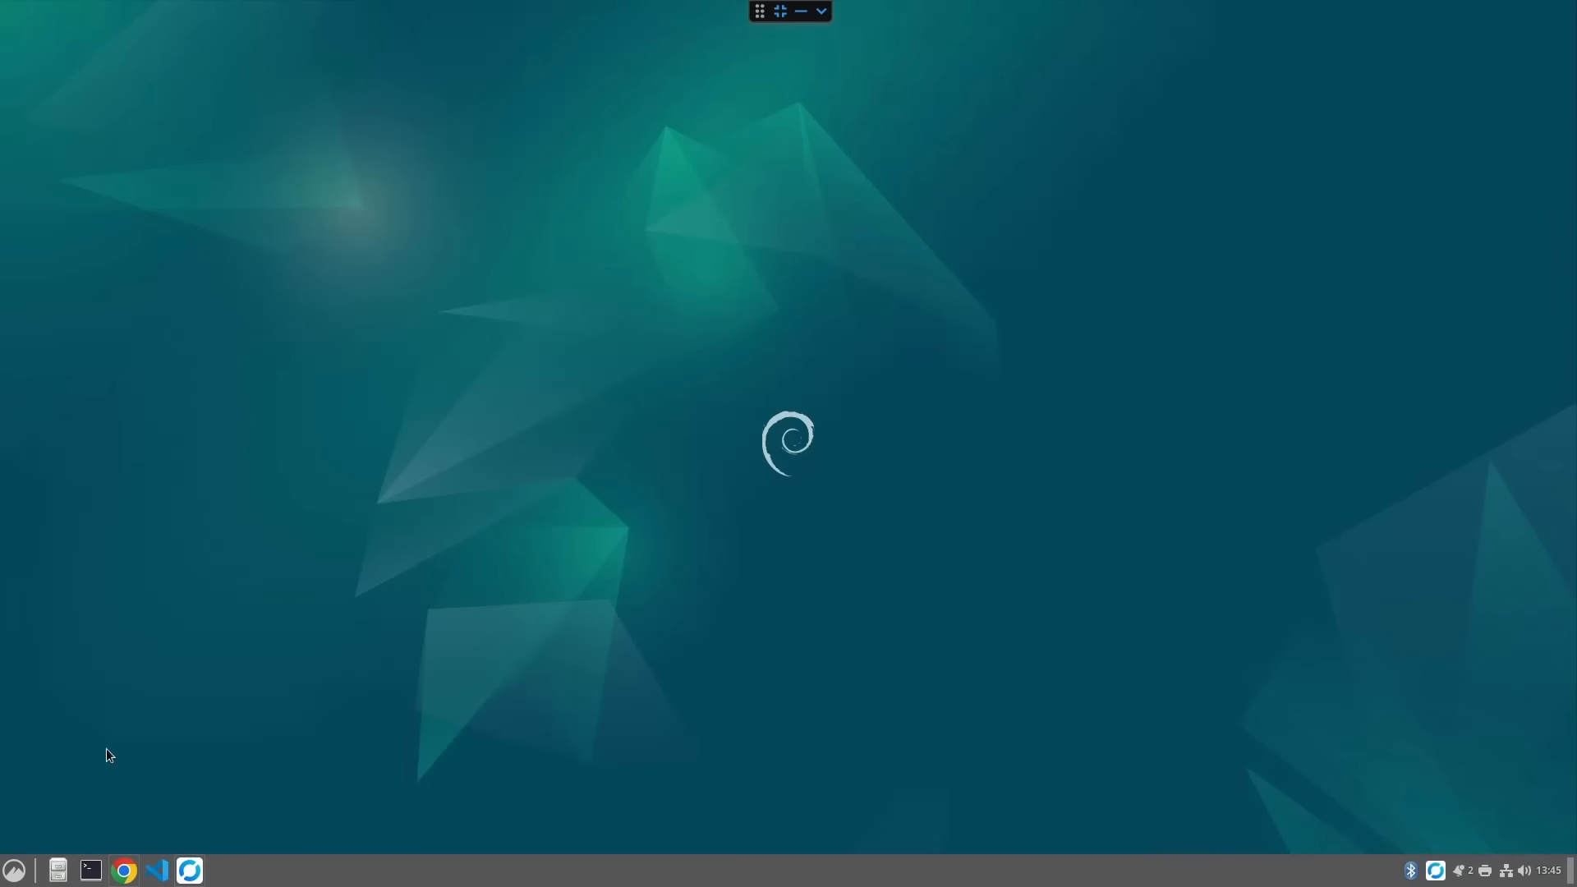
- Launch WinBoat by searching for it in the applications menu
{"action": "left_click", "coordinate": [15, 869]}
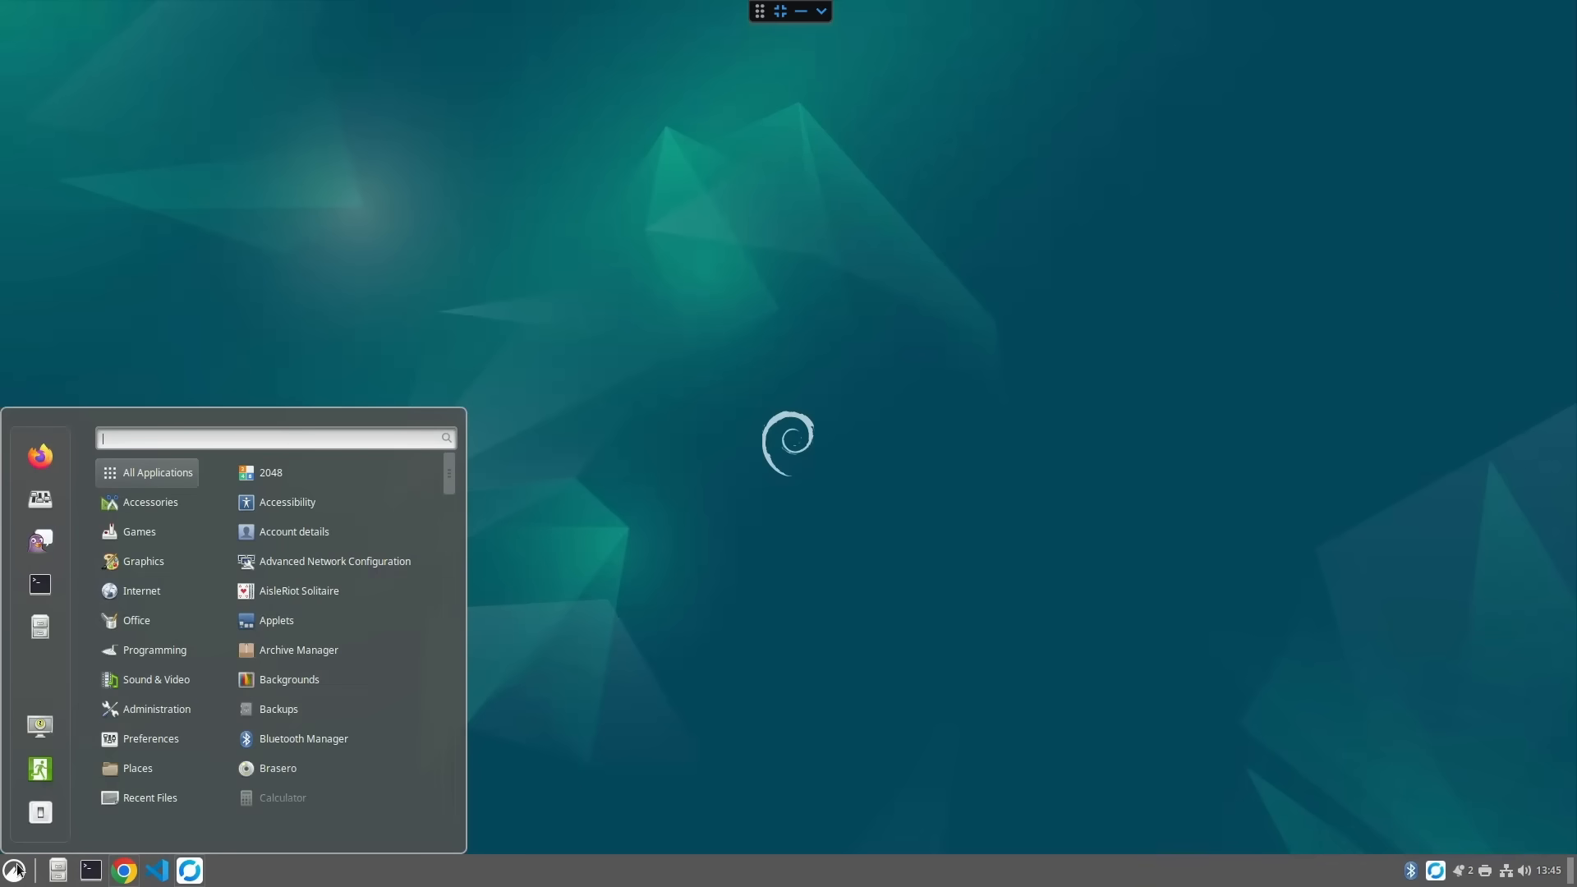
{"action": "type", "text": "win"}
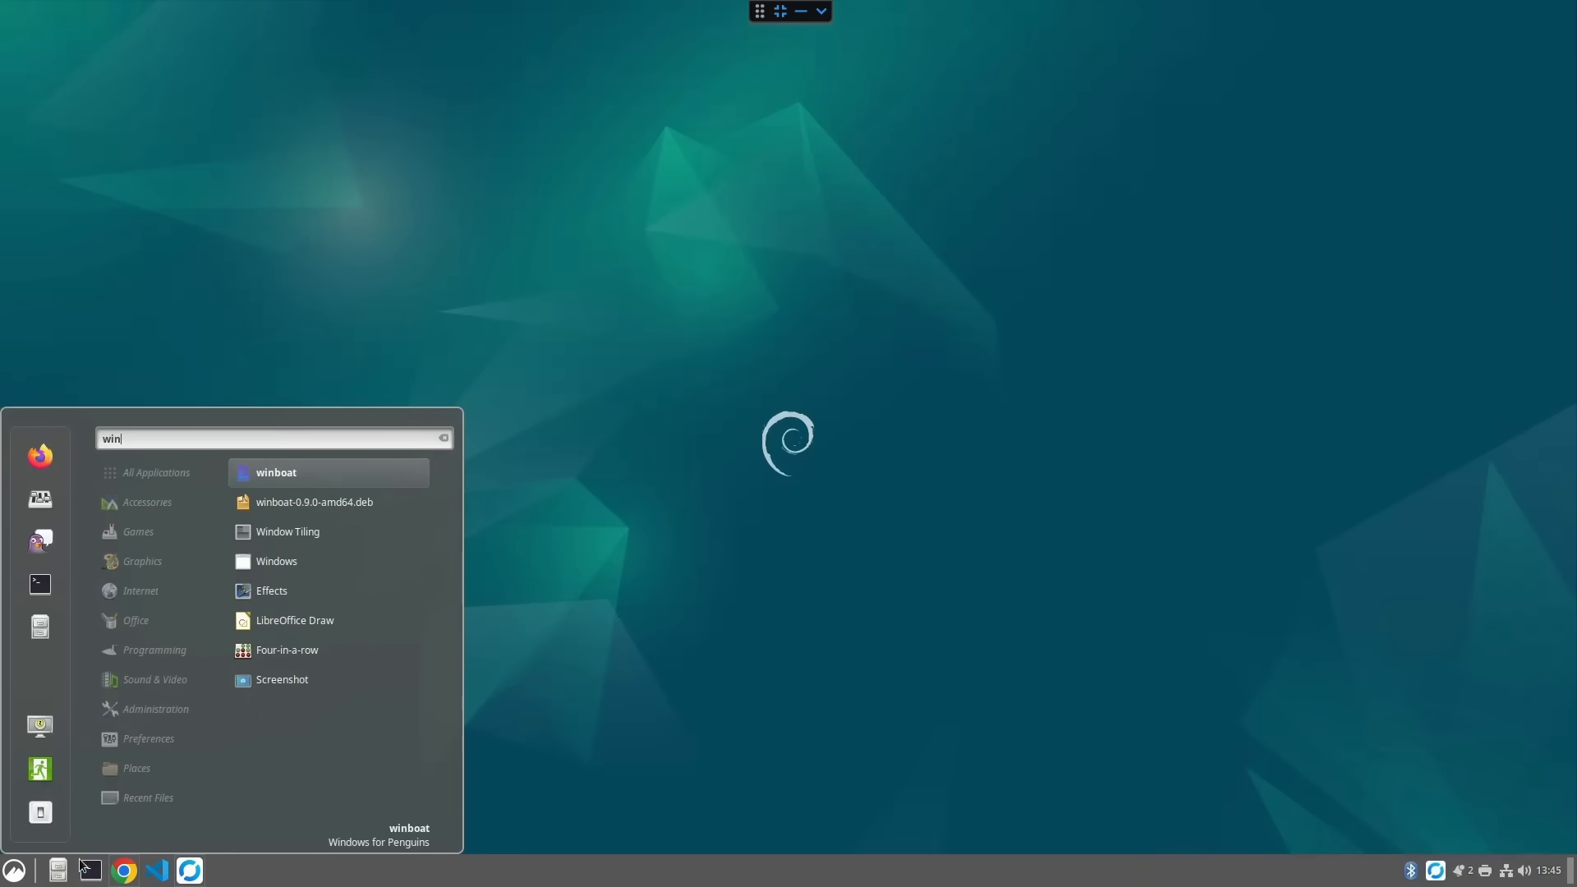
{"action": "left_click", "coordinate": [289, 475]}
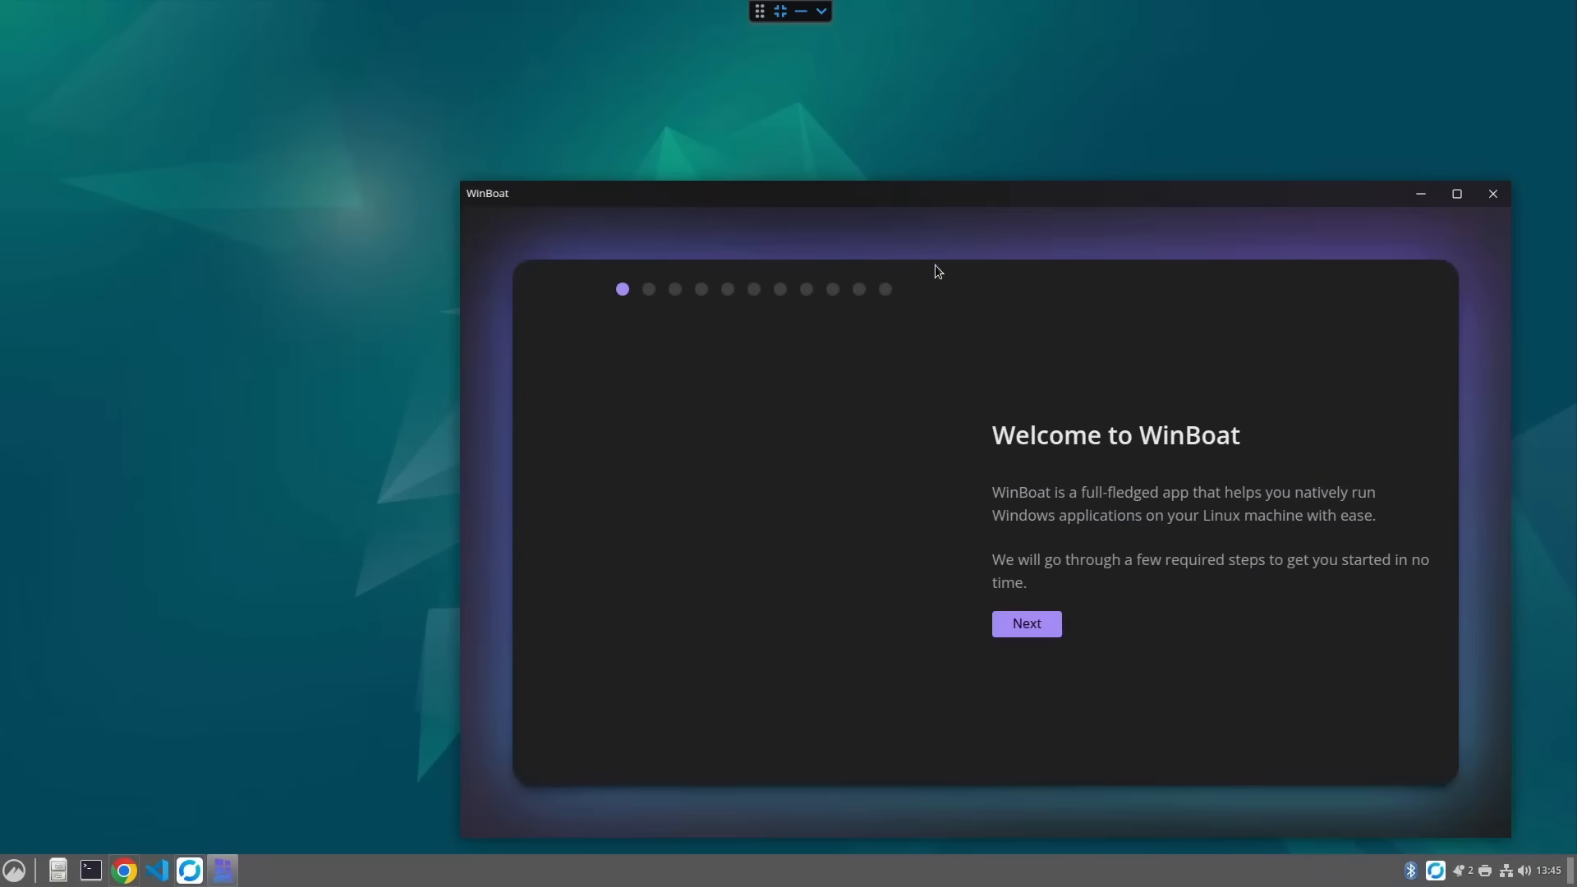
- Move the WinBoat window, continue past the welcome screen and accept the MIT license agreement
{"action": "left_click_drag", "start_coordinate": [933, 197], "coordinate": [697, 135]}
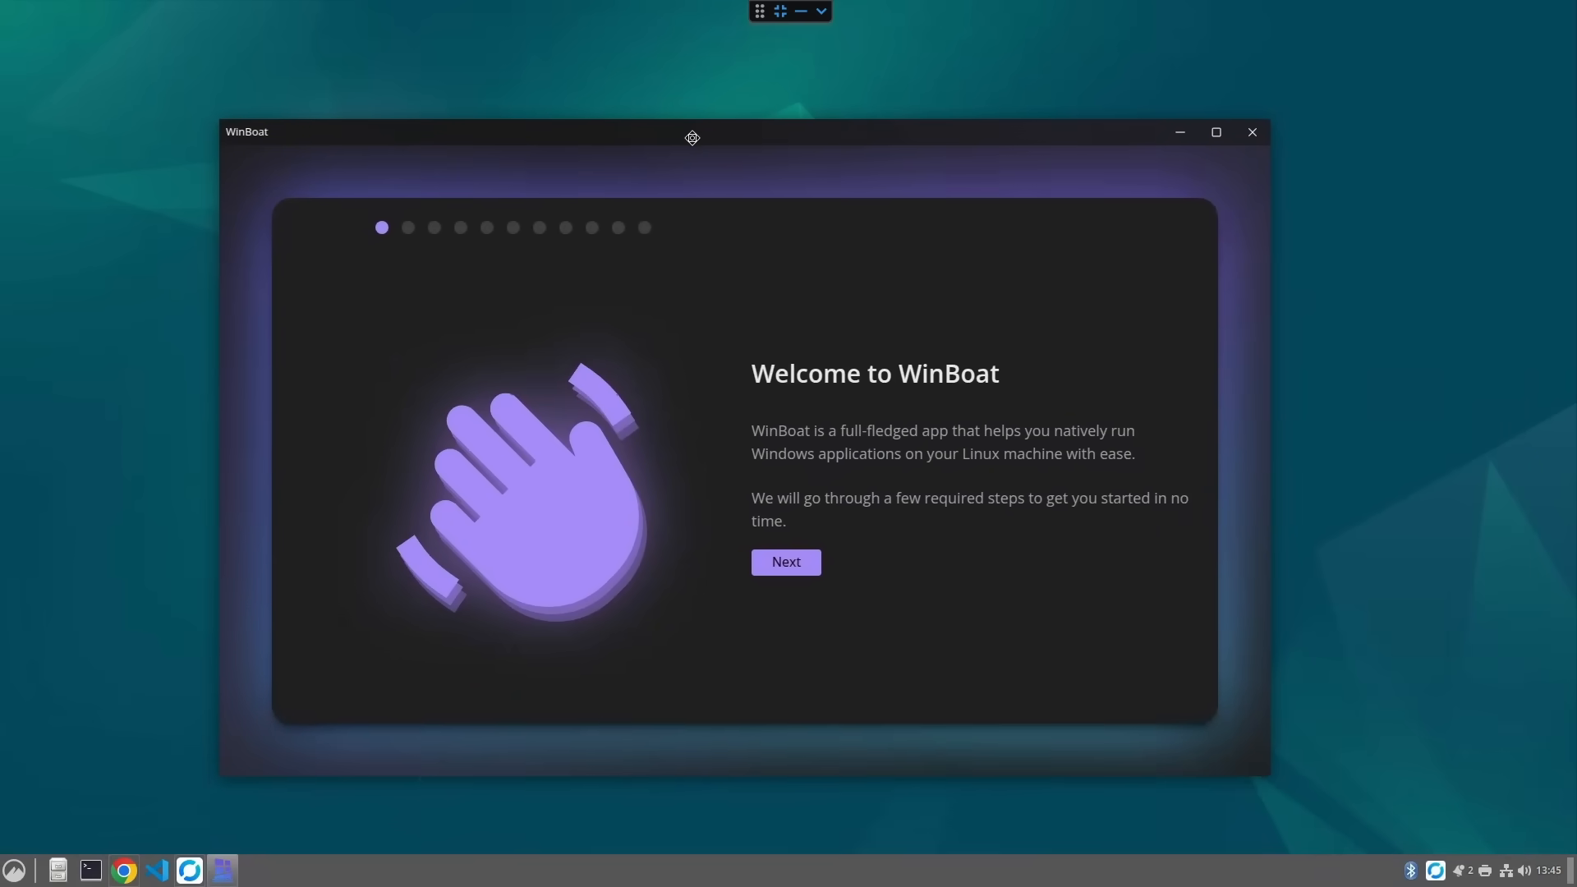
{"action": "left_click", "coordinate": [797, 562]}
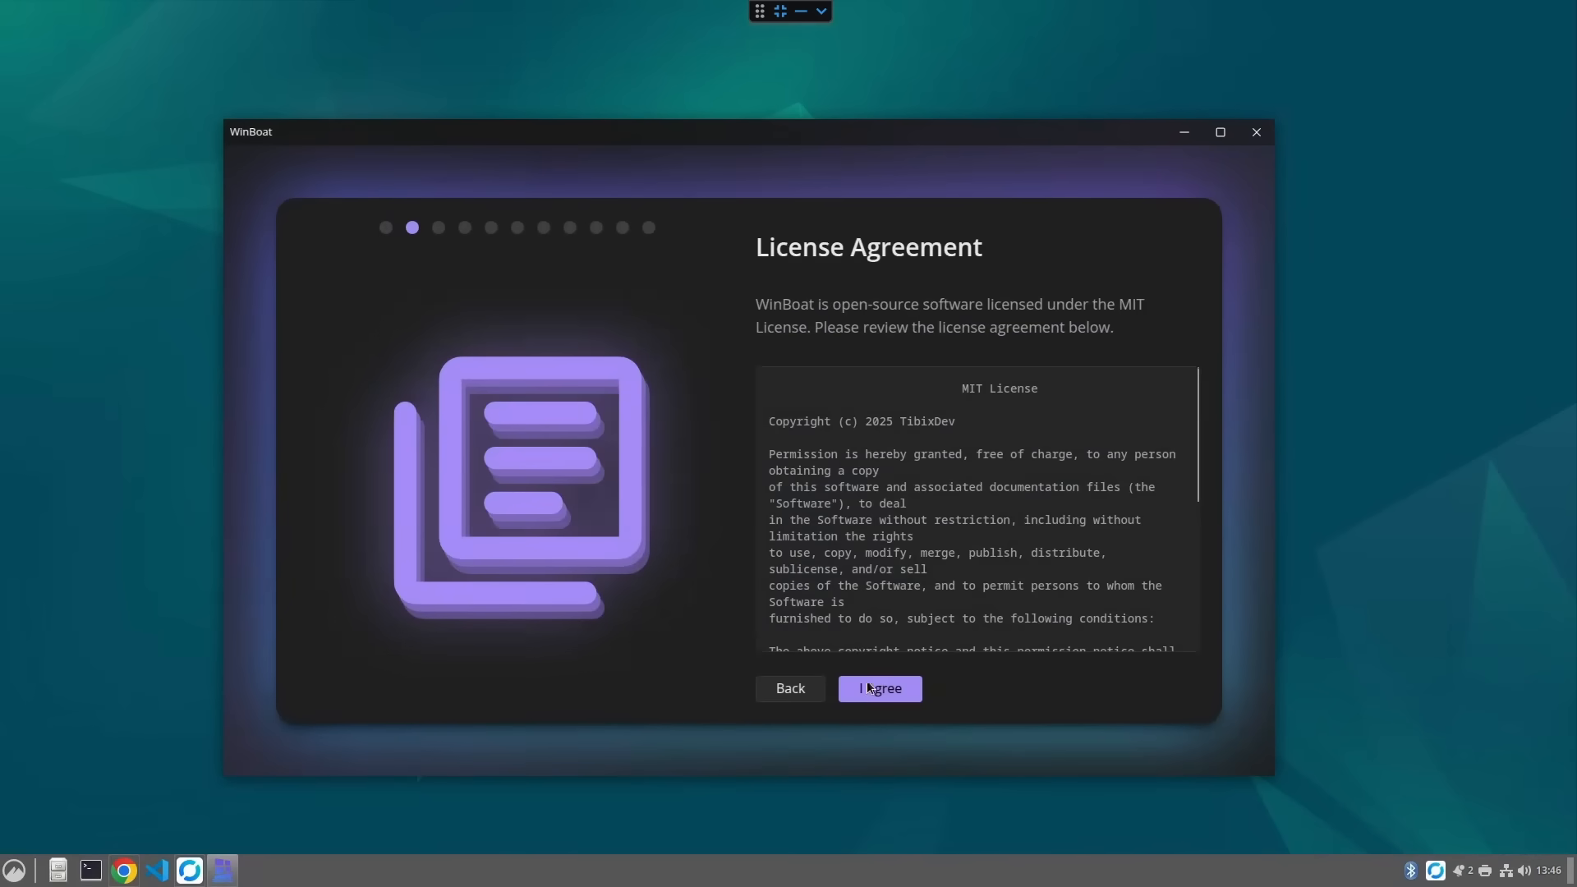
{"action": "left_click", "coordinate": [878, 692]}
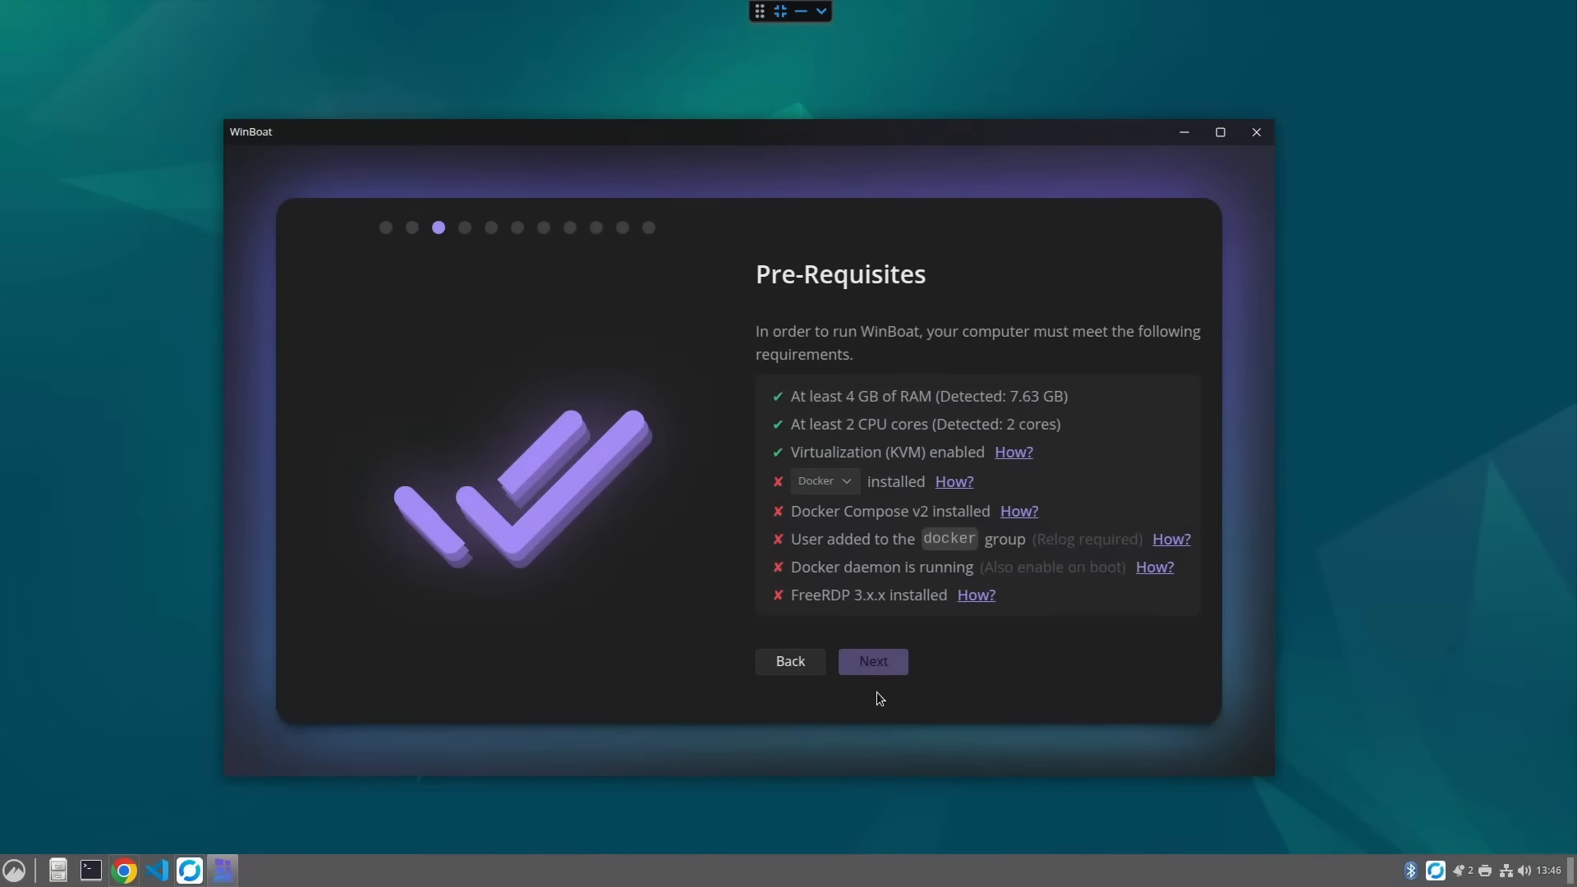
- Open the Docker installation instructions linked from the Docker prerequisite
{"action": "left_click", "coordinate": [849, 486]}
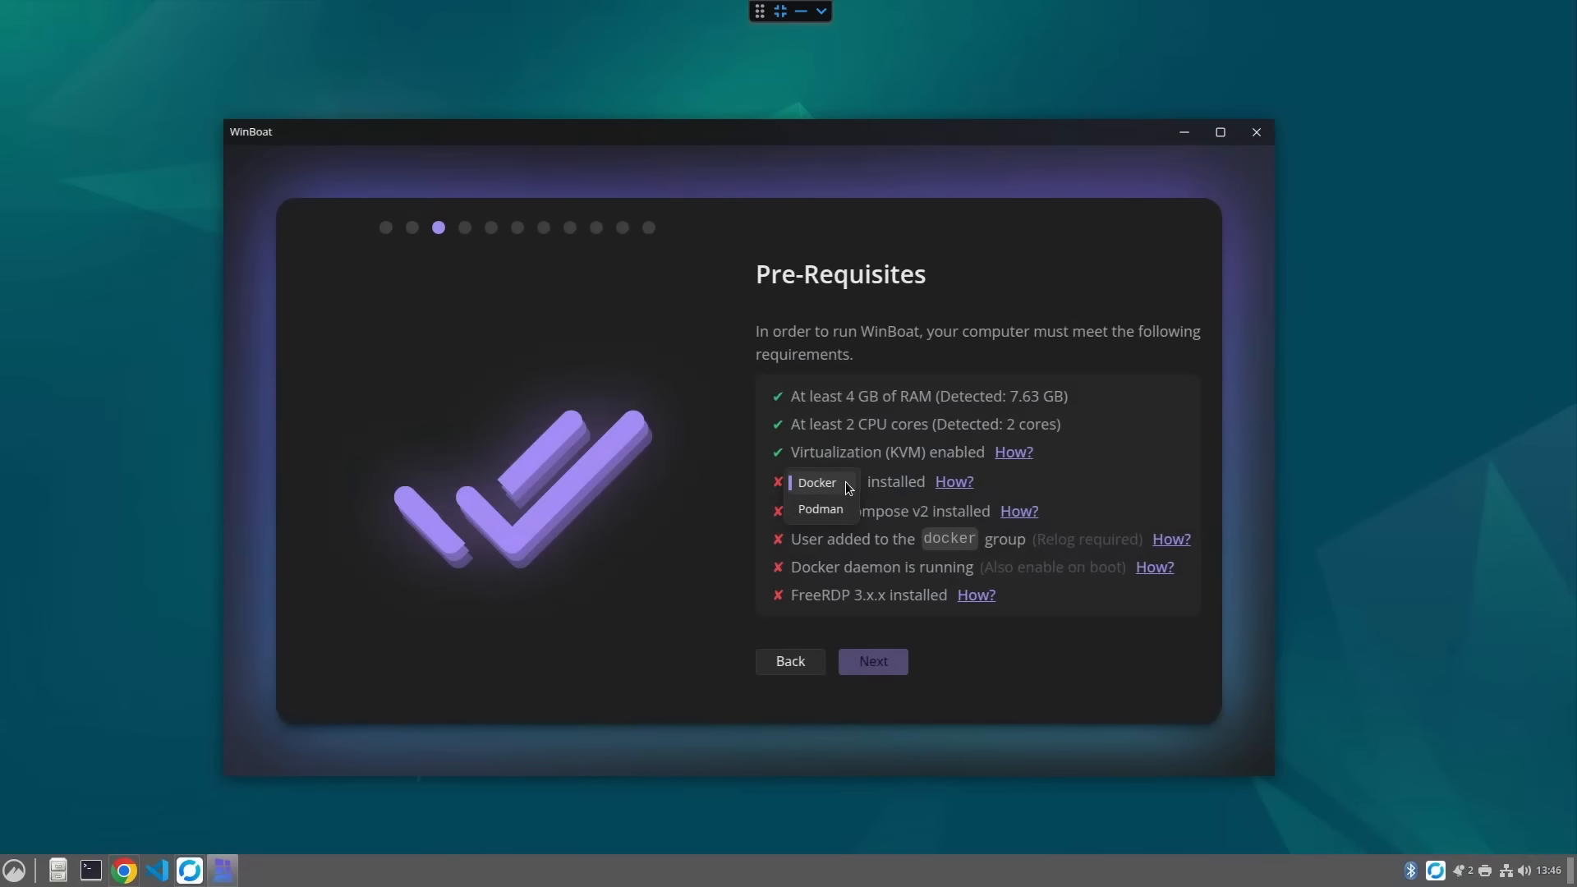
{"action": "left_click", "coordinate": [951, 482]}
{"action": "left_click", "coordinate": [951, 482]}
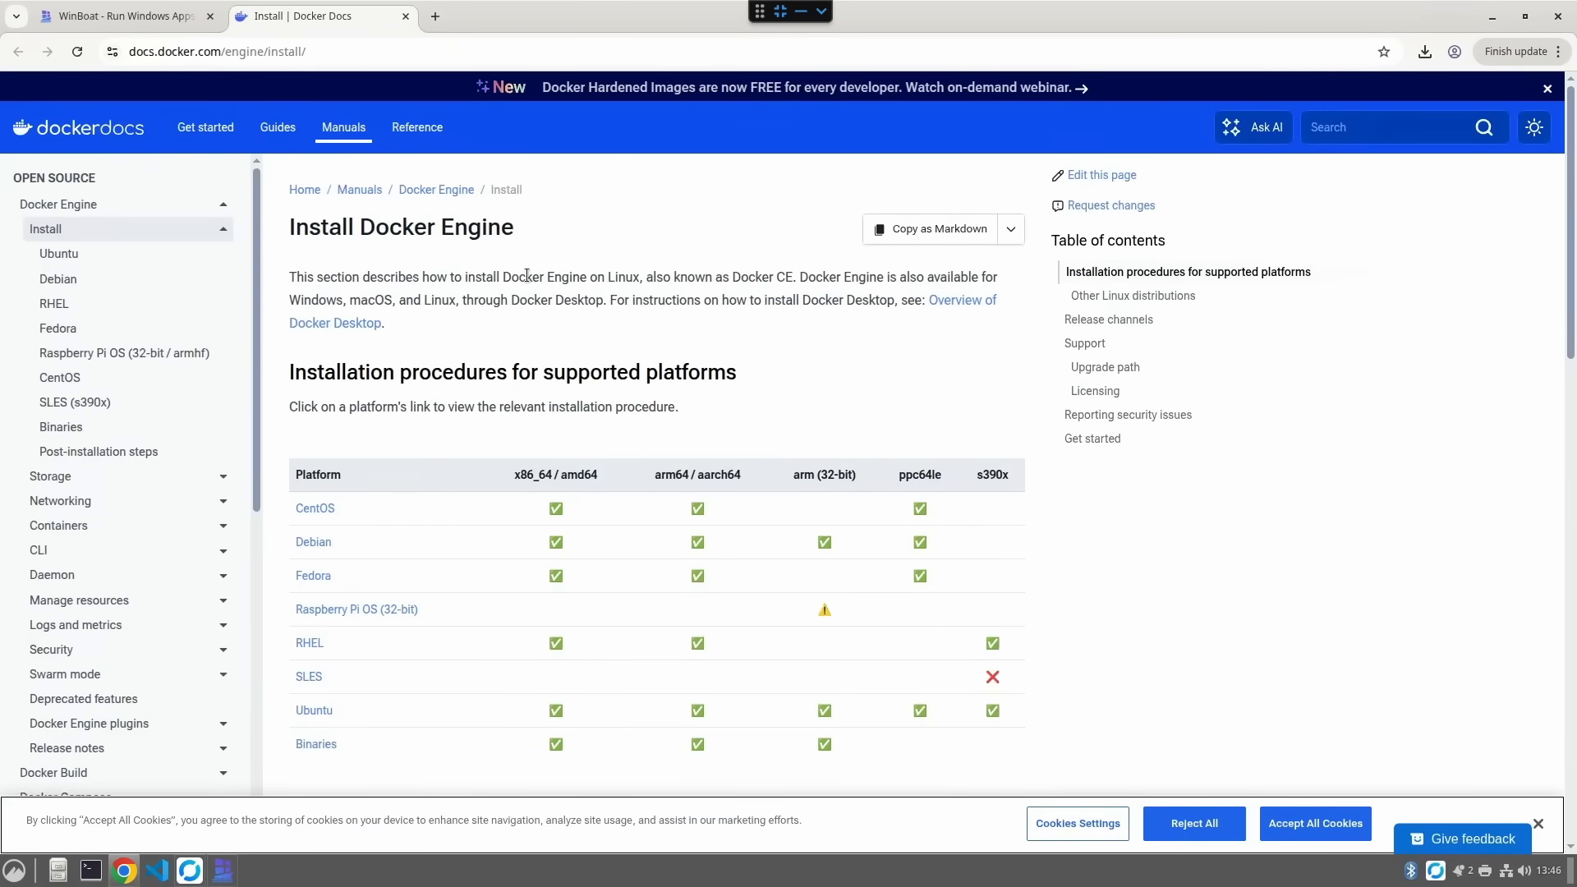
{"action": "scroll", "coordinate": [654, 492], "scroll_direction": "down", "scroll_amount": 6}
{"action": "scroll", "coordinate": [655, 493], "scroll_direction": "up", "scroll_amount": 2}
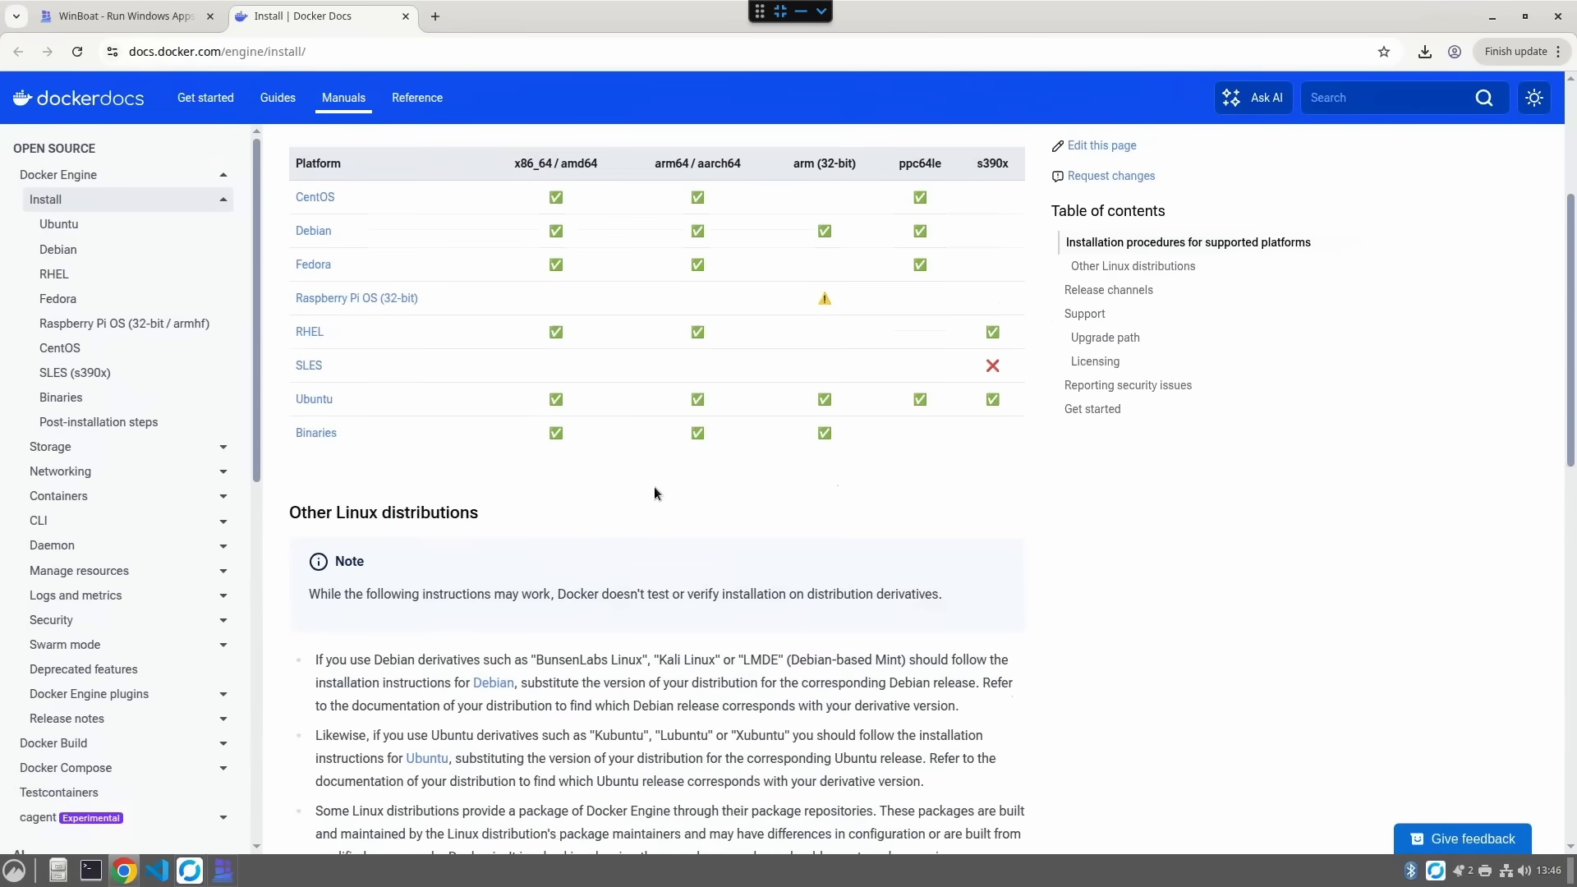
- Open the Debian Docker Engine install guide and read its prerequisites and installation methods
{"action": "left_click", "coordinate": [325, 244]}
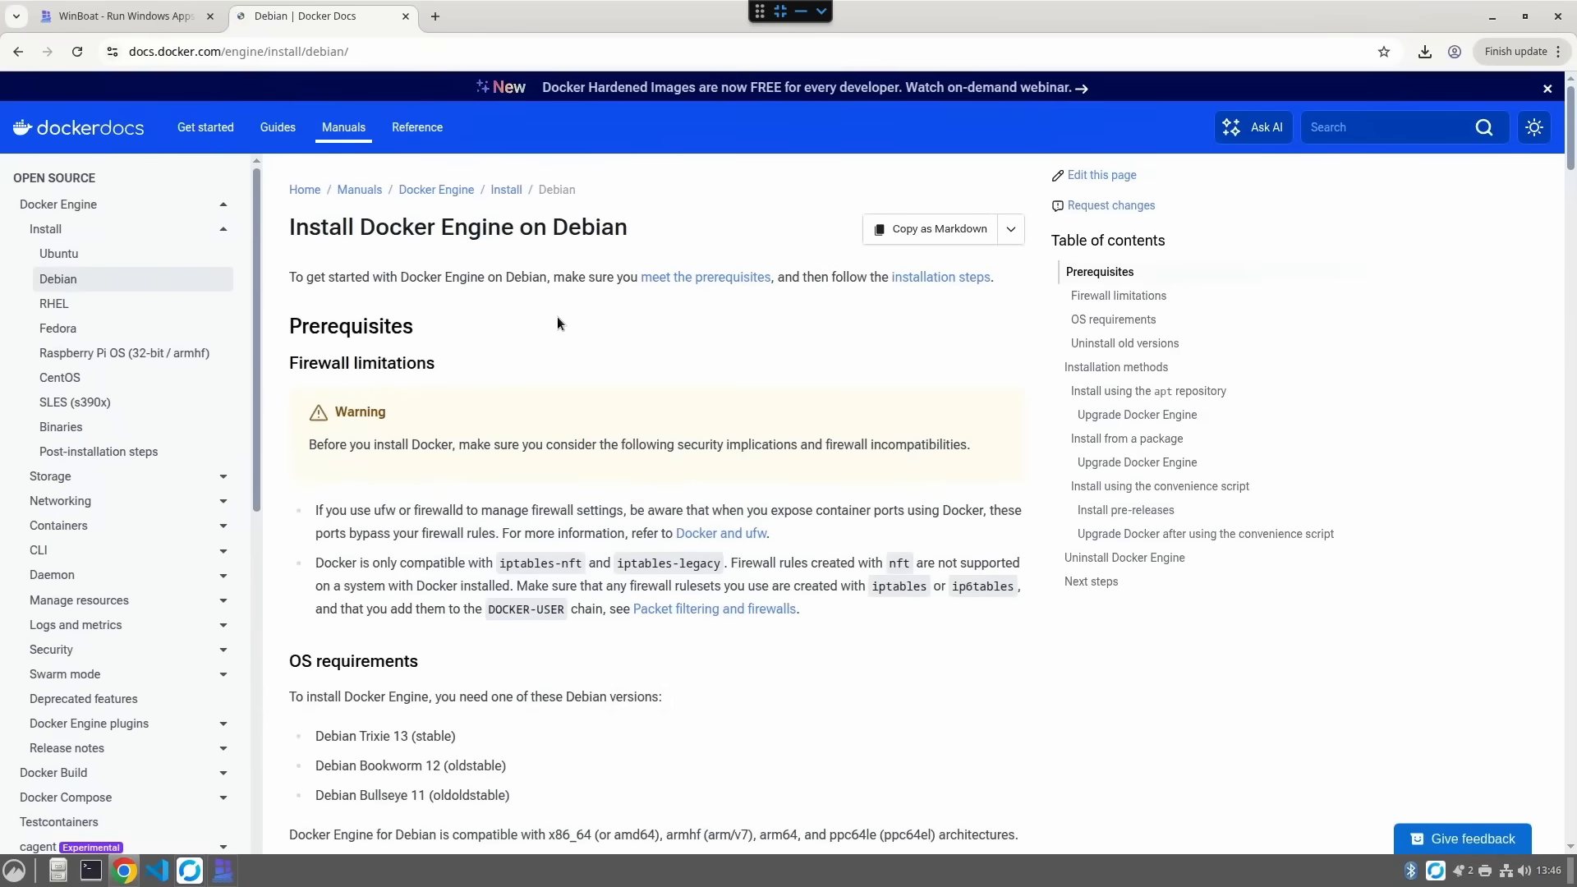
{"action": "scroll", "coordinate": [557, 321], "scroll_direction": "down", "scroll_amount": 2}
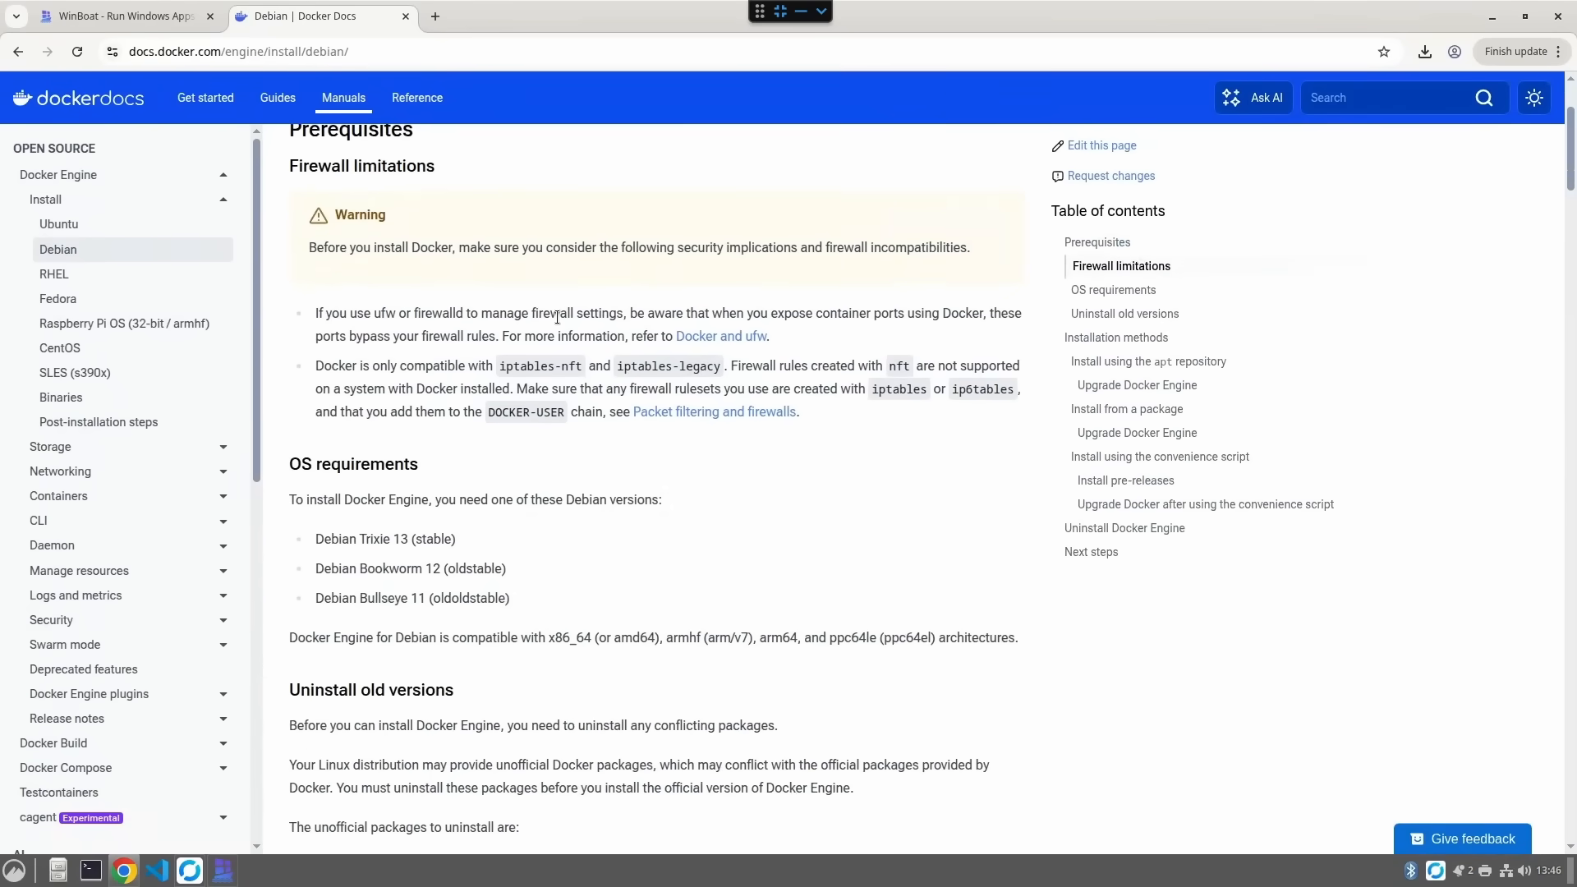
{"action": "scroll", "coordinate": [557, 317], "scroll_direction": "down", "scroll_amount": 4}
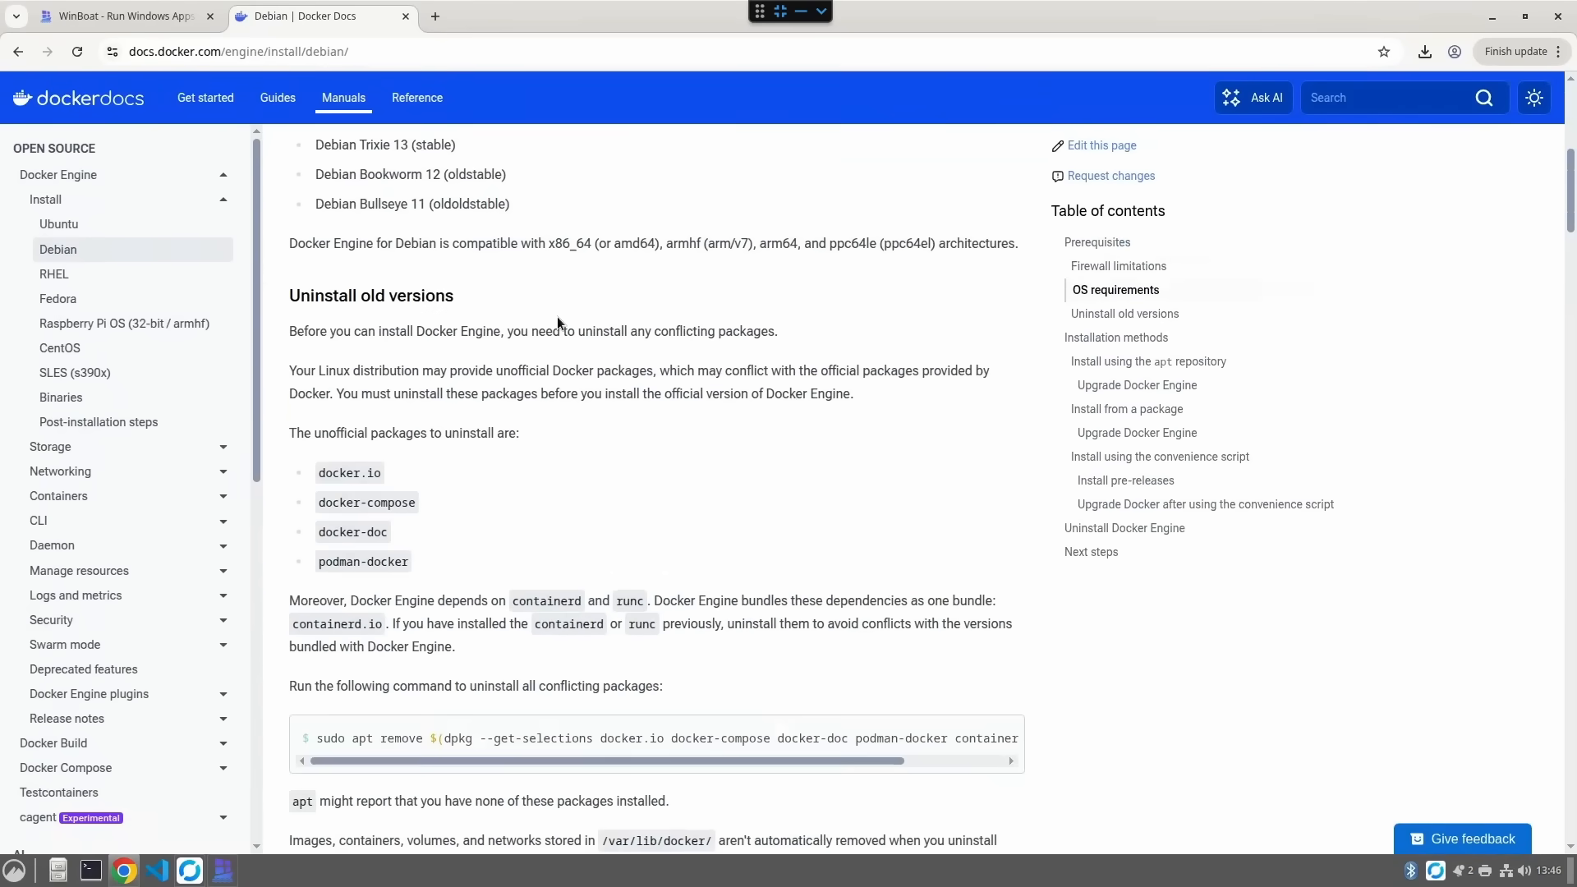
{"action": "scroll", "coordinate": [557, 317], "scroll_direction": "down", "scroll_amount": 5}
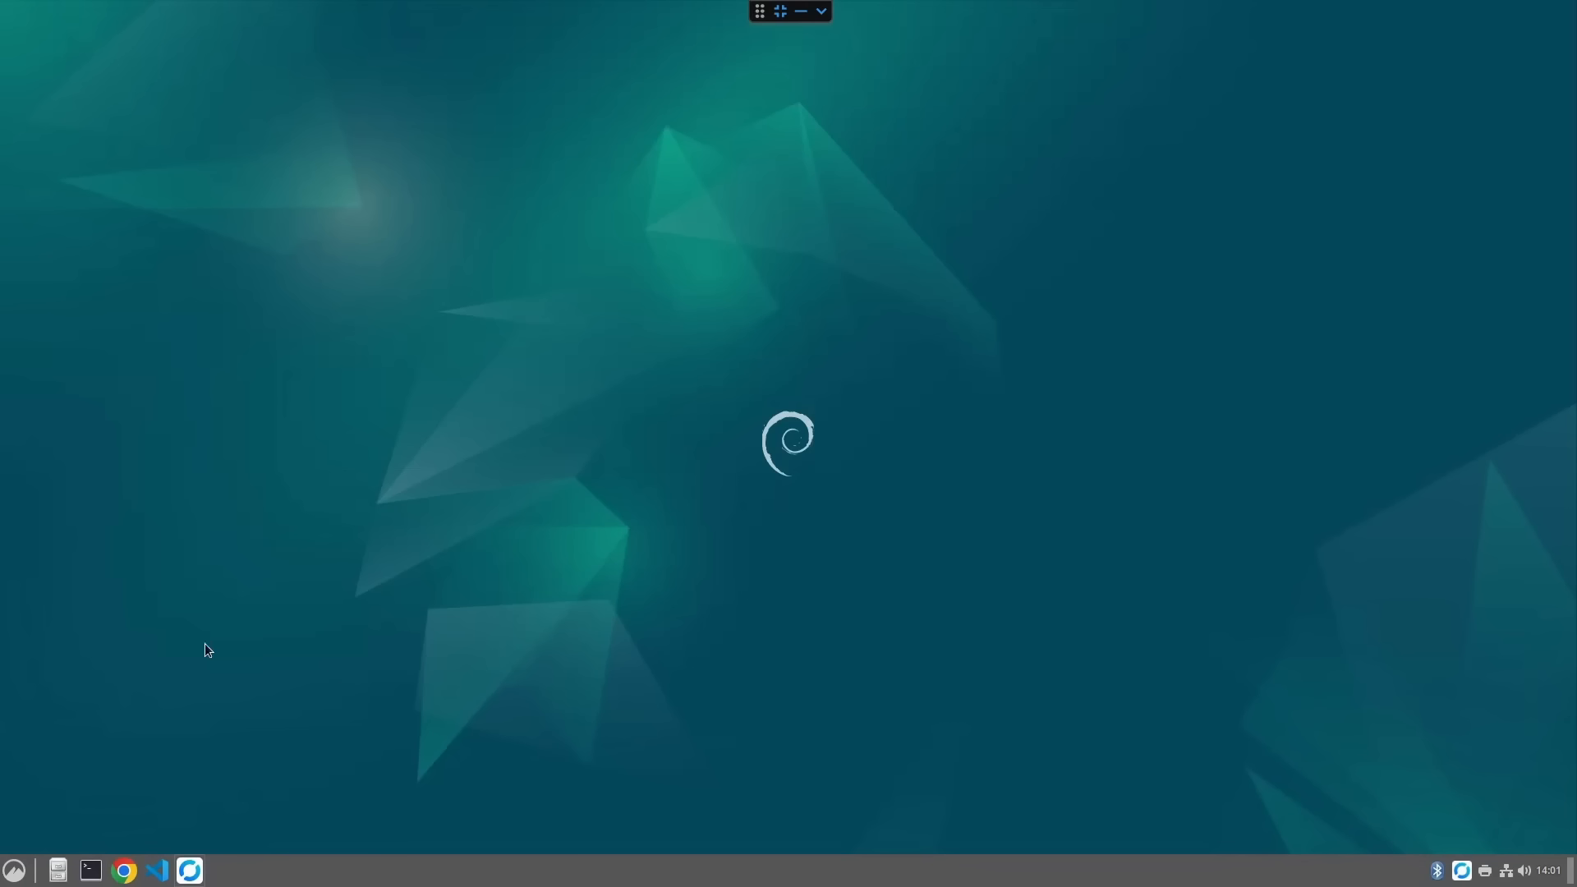
- Relaunch WinBoat from the applications menu search
{"action": "left_click", "coordinate": [14, 870]}
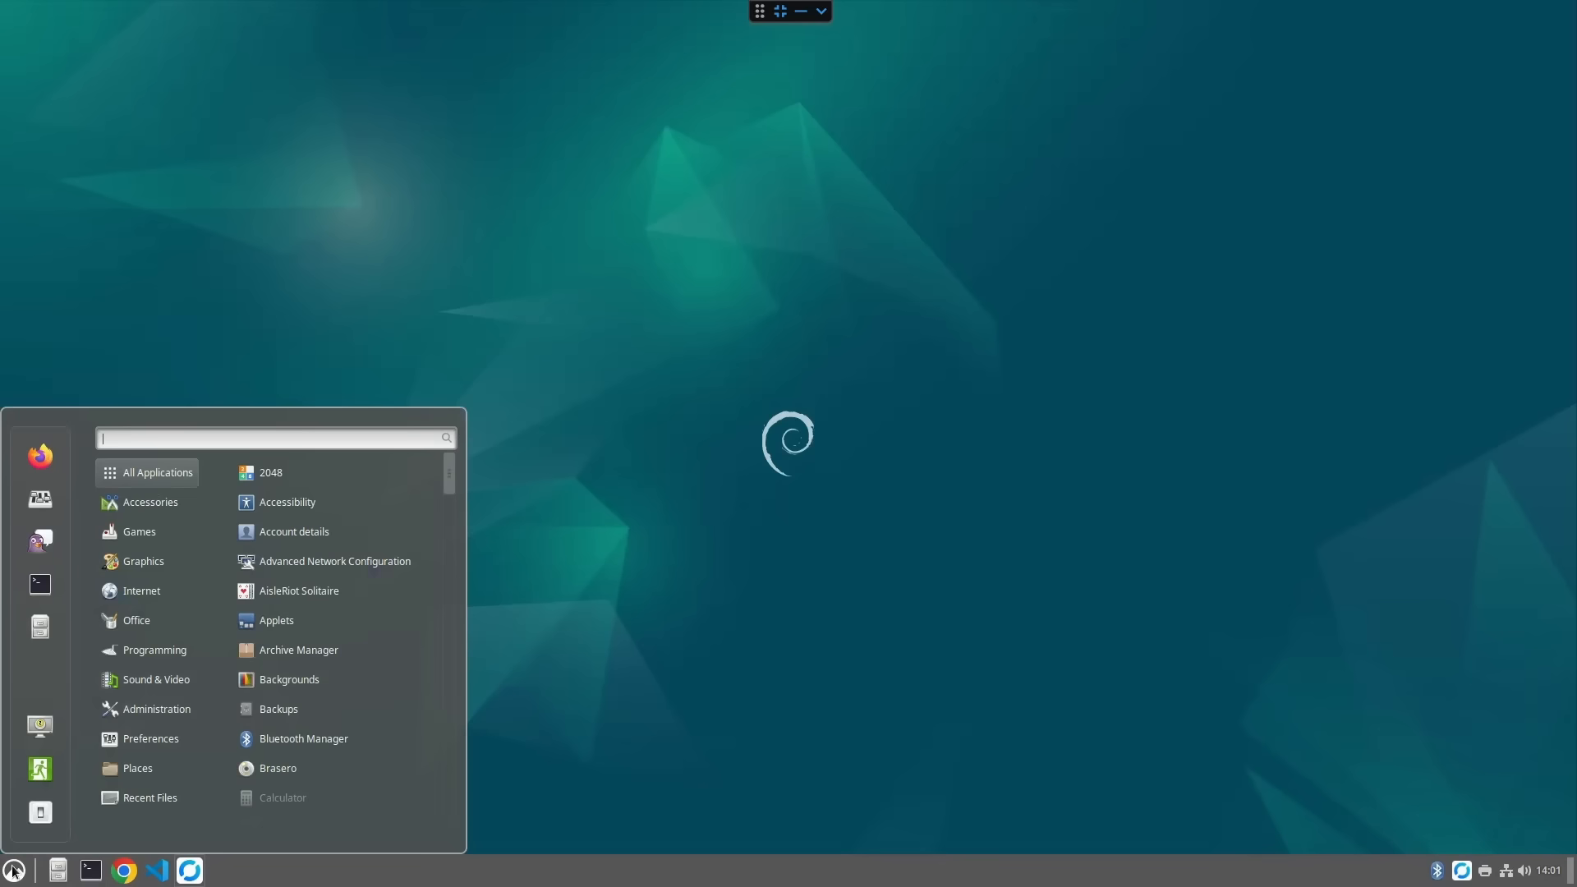
{"action": "type", "text": "winb"}
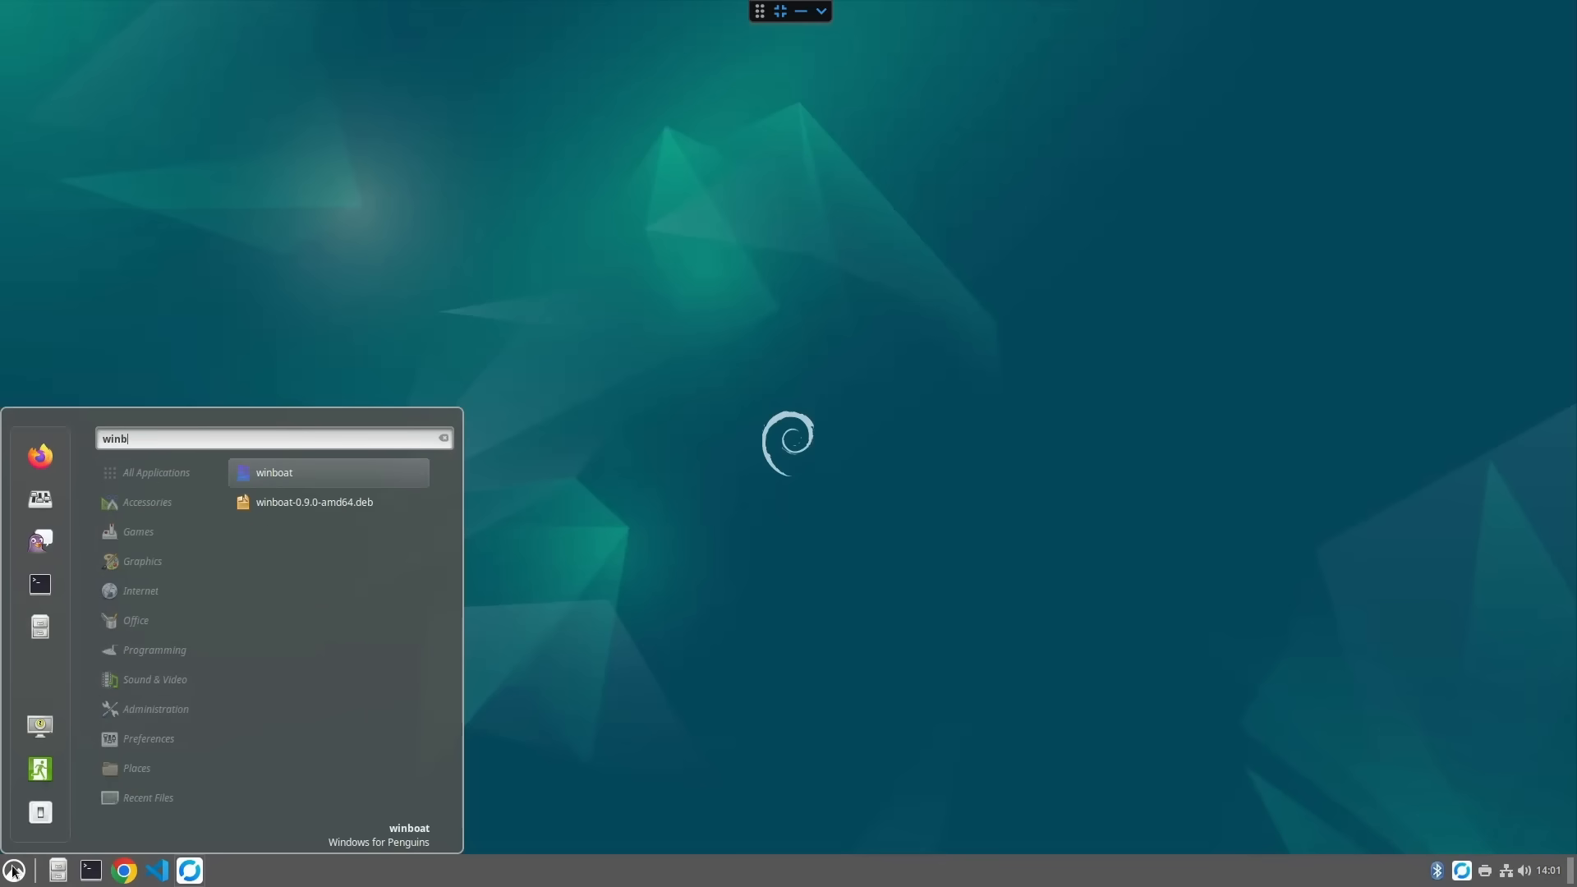
{"action": "left_click", "coordinate": [295, 473]}
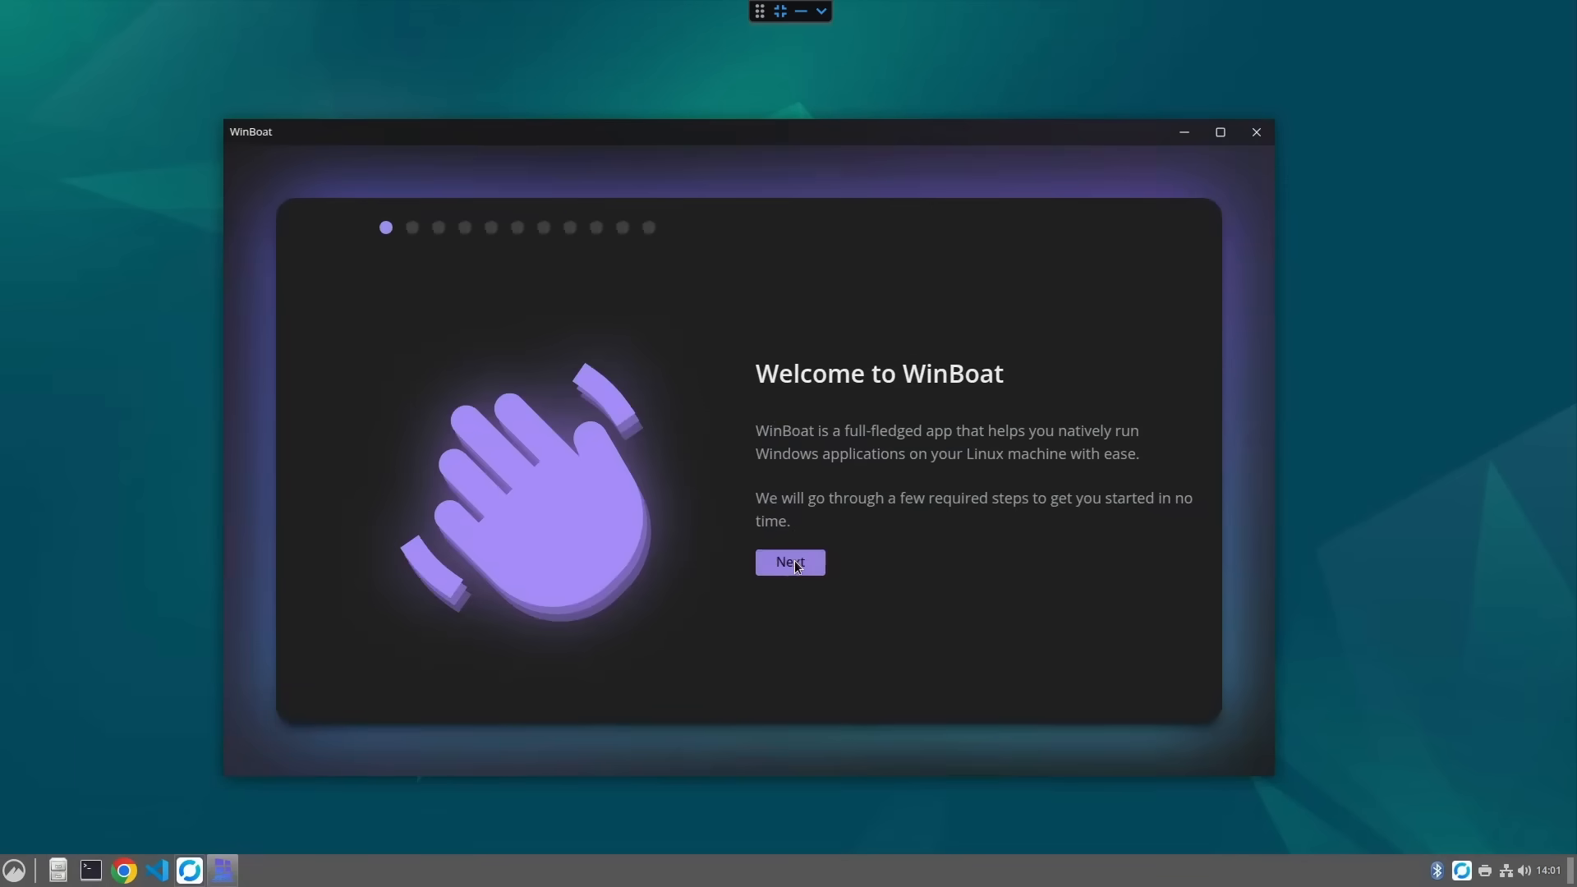
- Continue past the welcome screen, accept the license and proceed past the pre-requisites check
{"action": "left_click", "coordinate": [797, 562]}
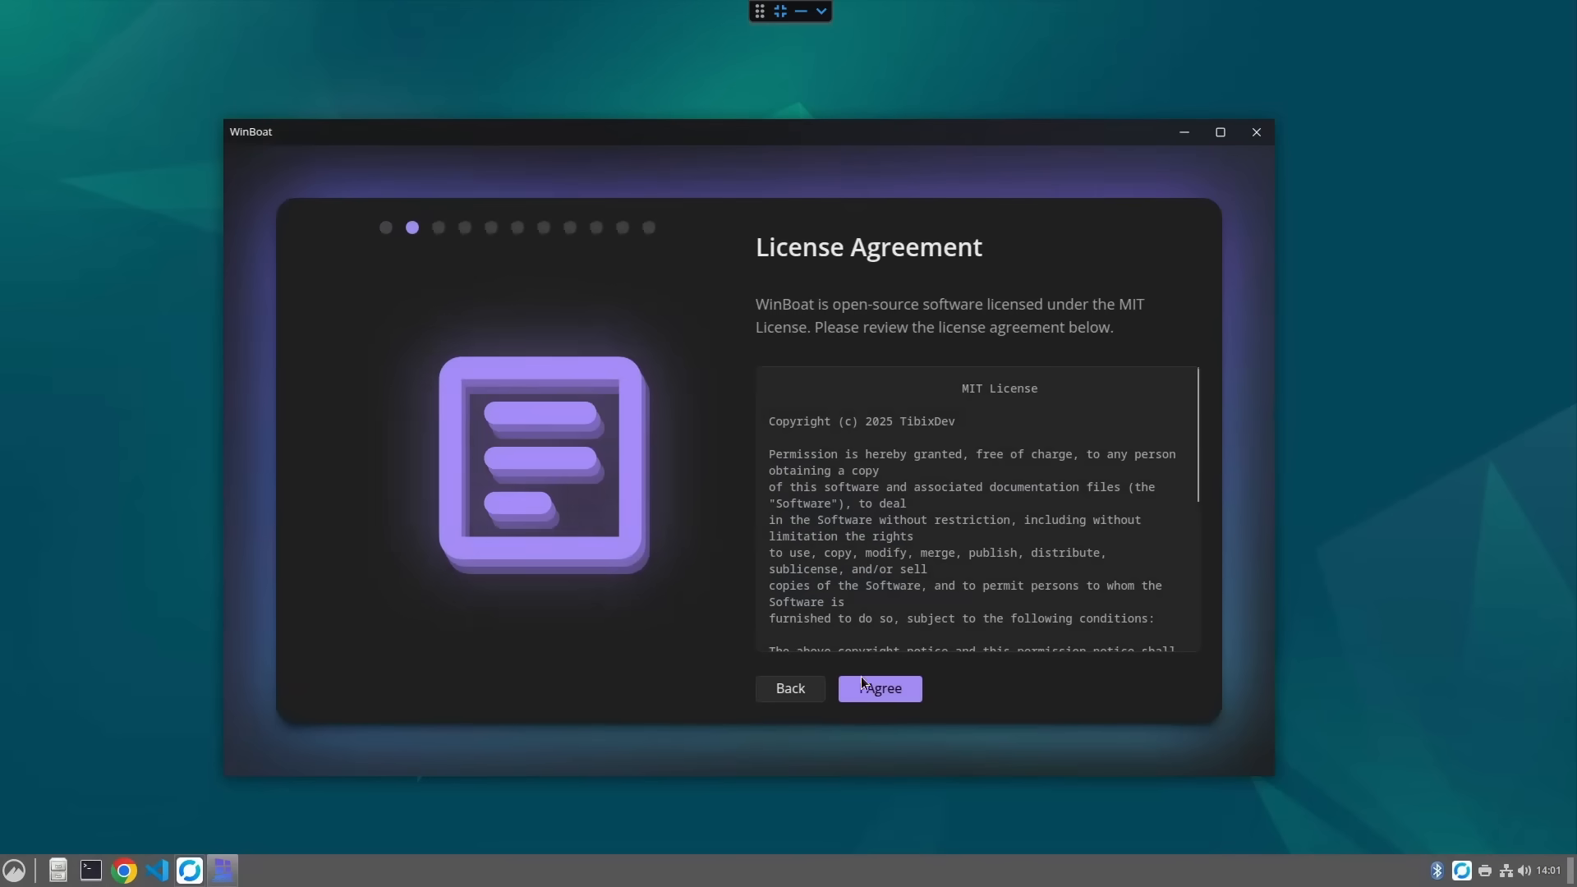
{"action": "left_click", "coordinate": [873, 698]}
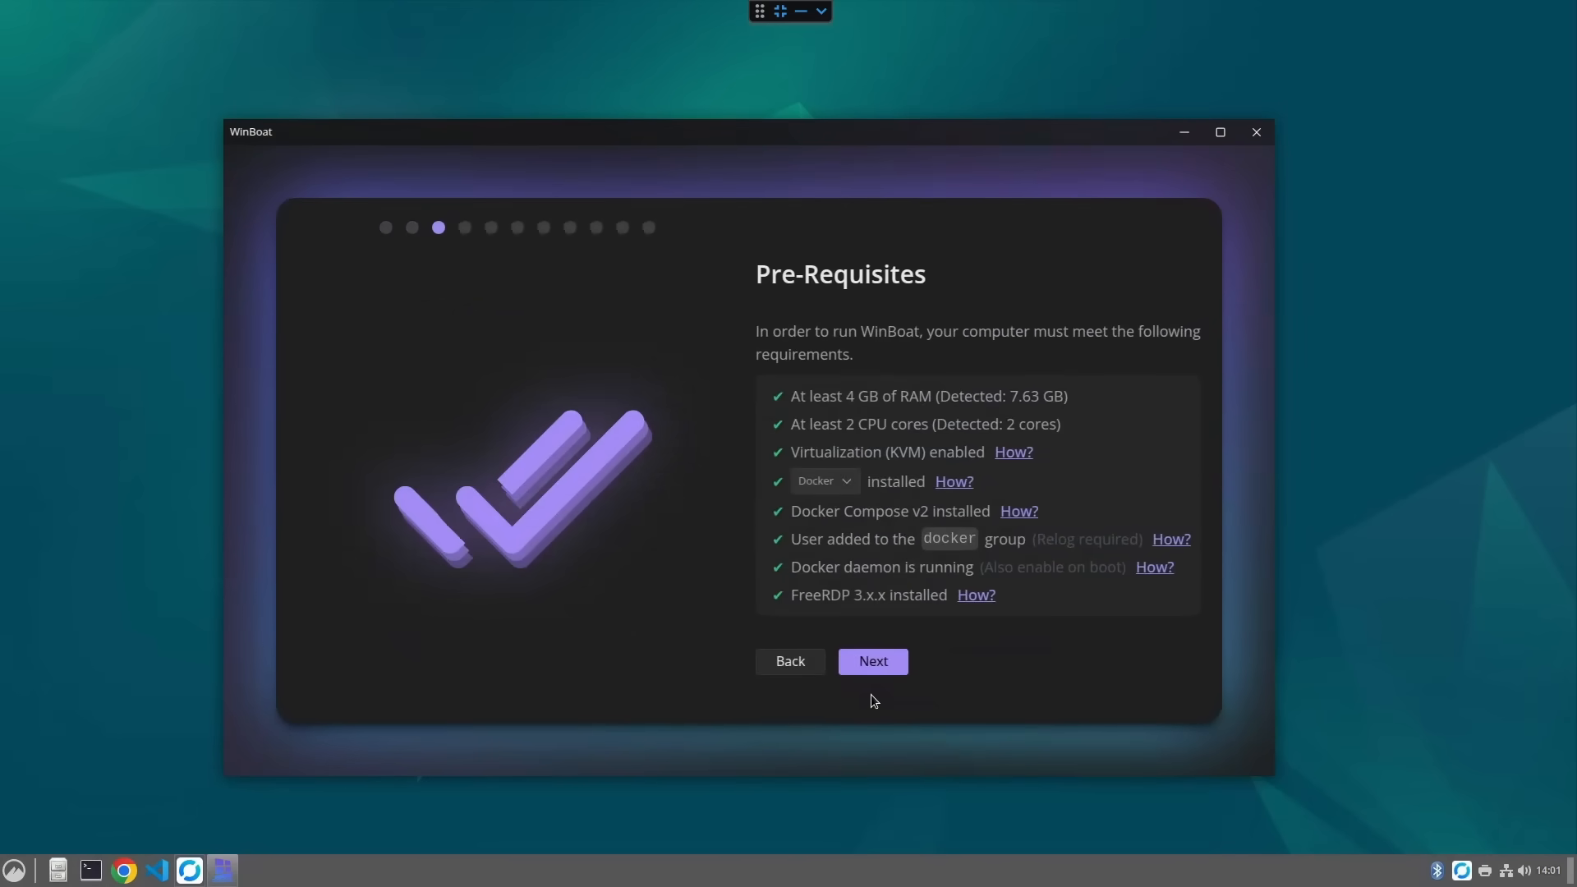
{"action": "left_click", "coordinate": [877, 663]}
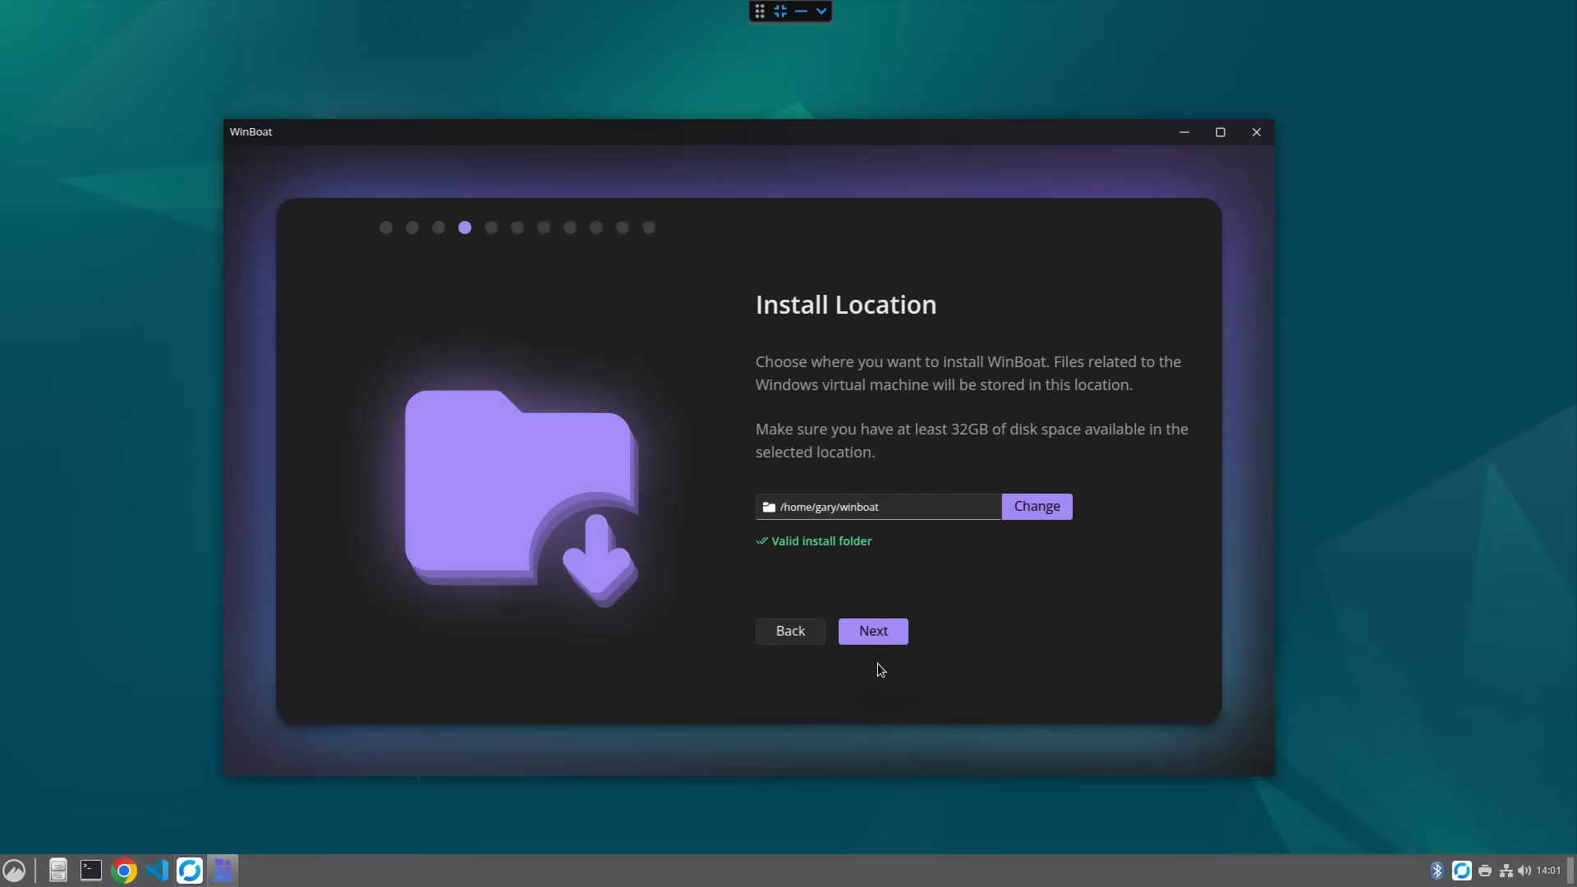
- Accept the default install location and the Windows 11 Pro edition in English
{"action": "left_click", "coordinate": [878, 639]}
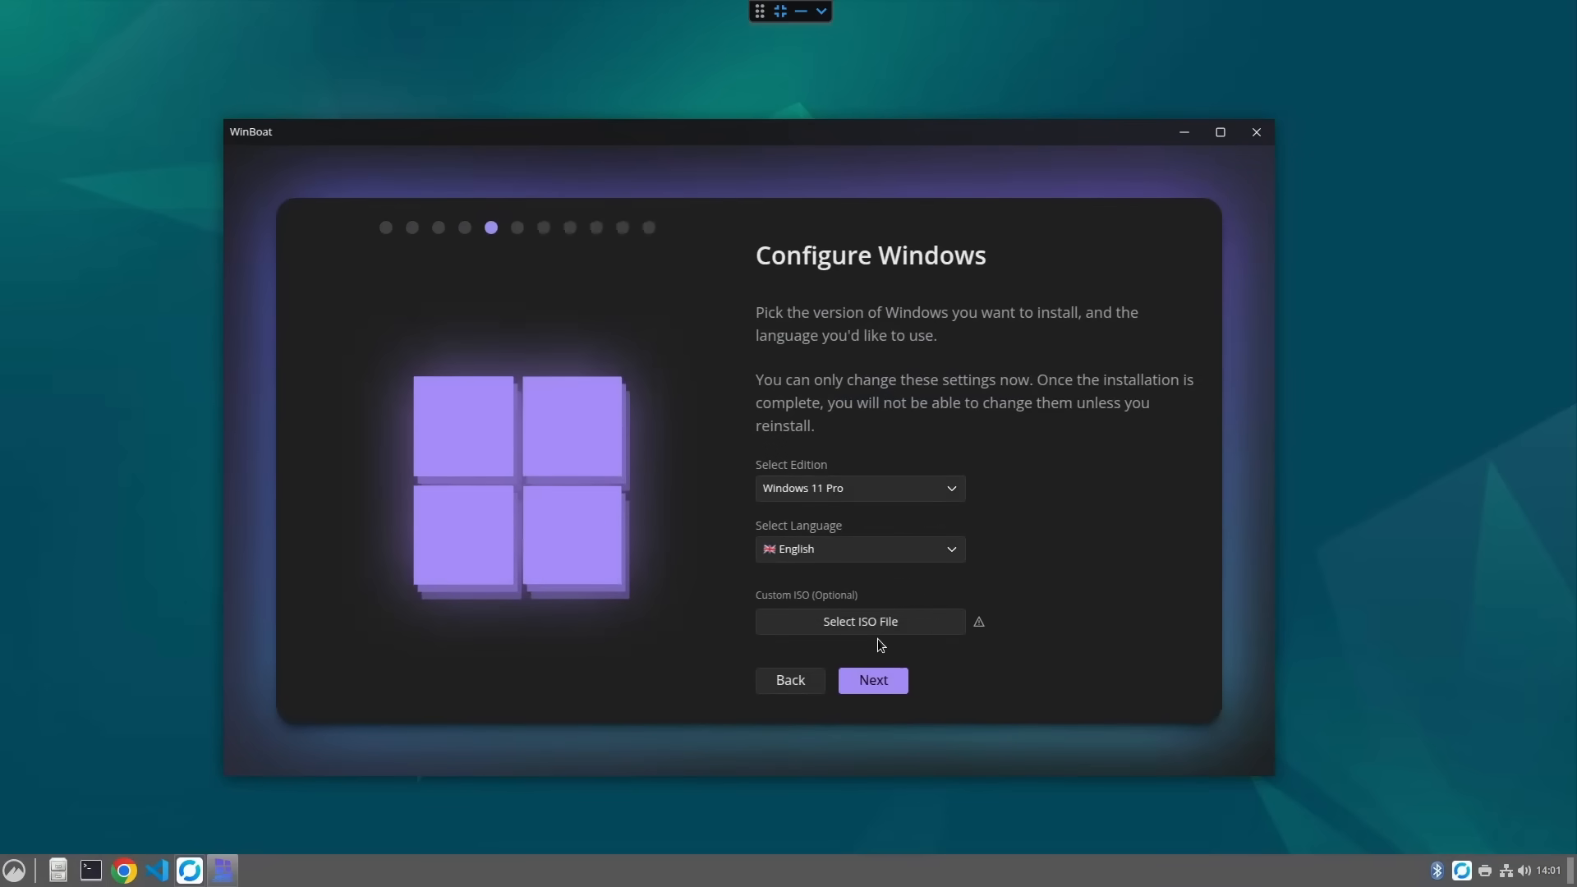
{"action": "left_click", "coordinate": [871, 680]}
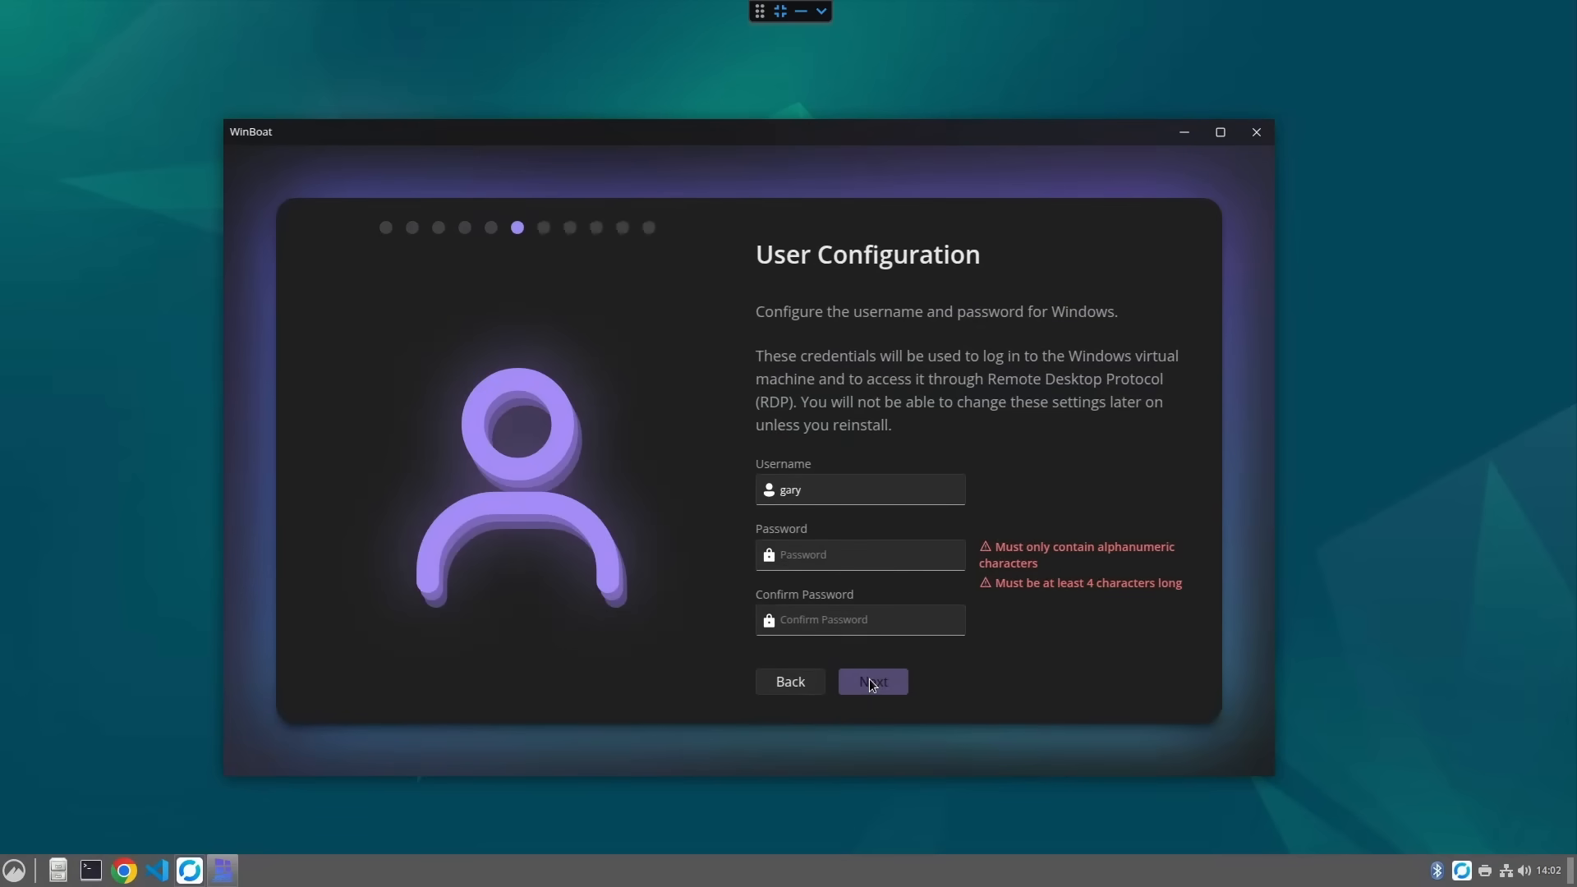
- Enter the Windows user password and continue to hardware configuration
{"action": "left_click", "coordinate": [824, 555]}
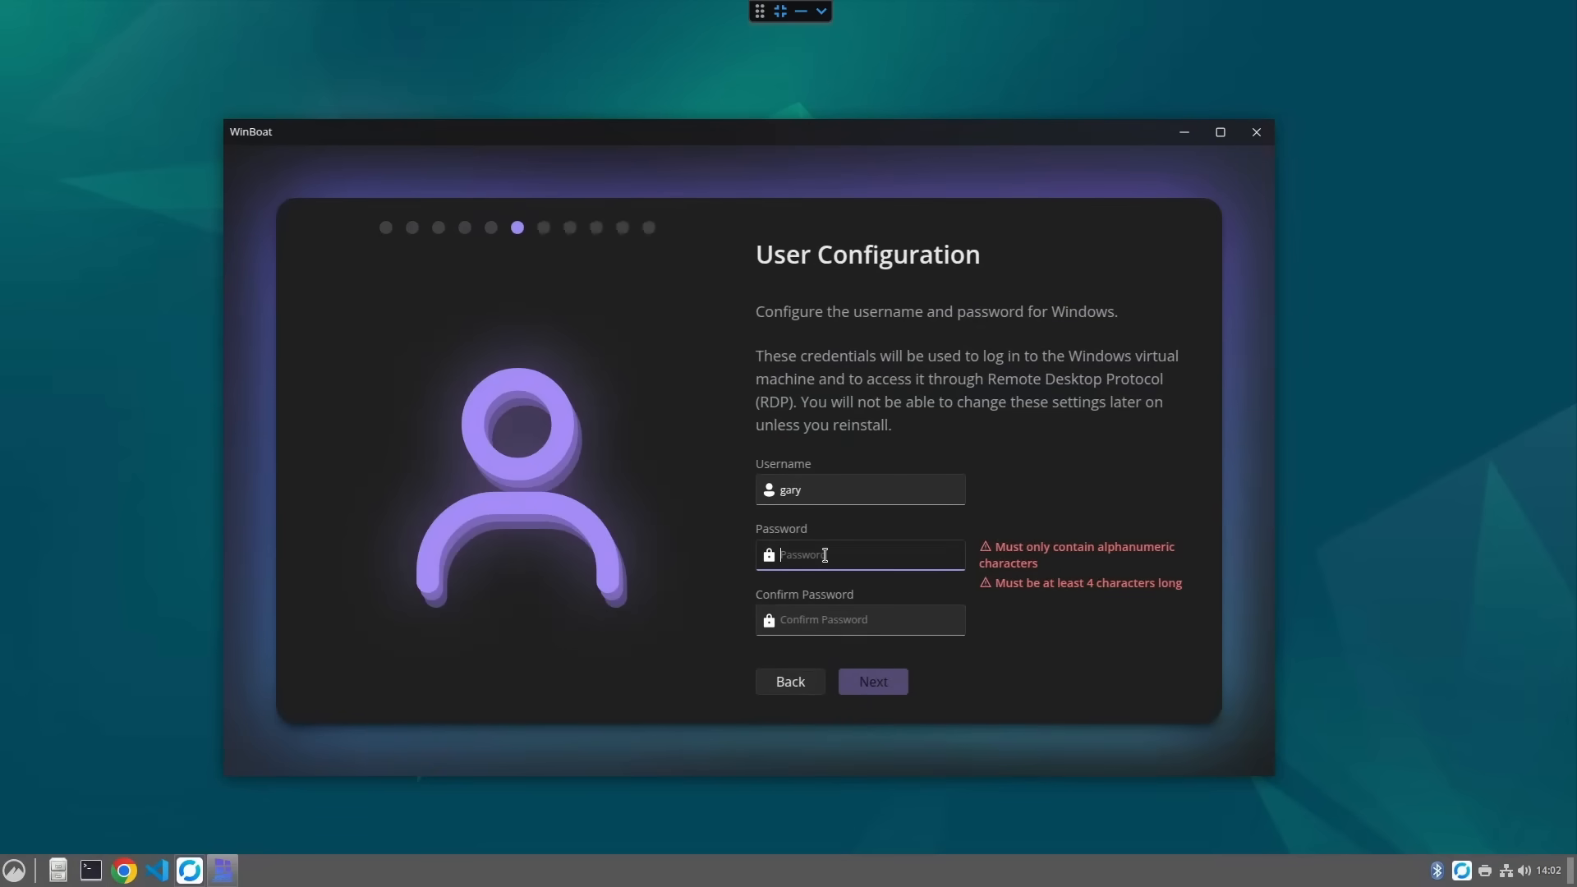
{"action": "type", "text": "p"}
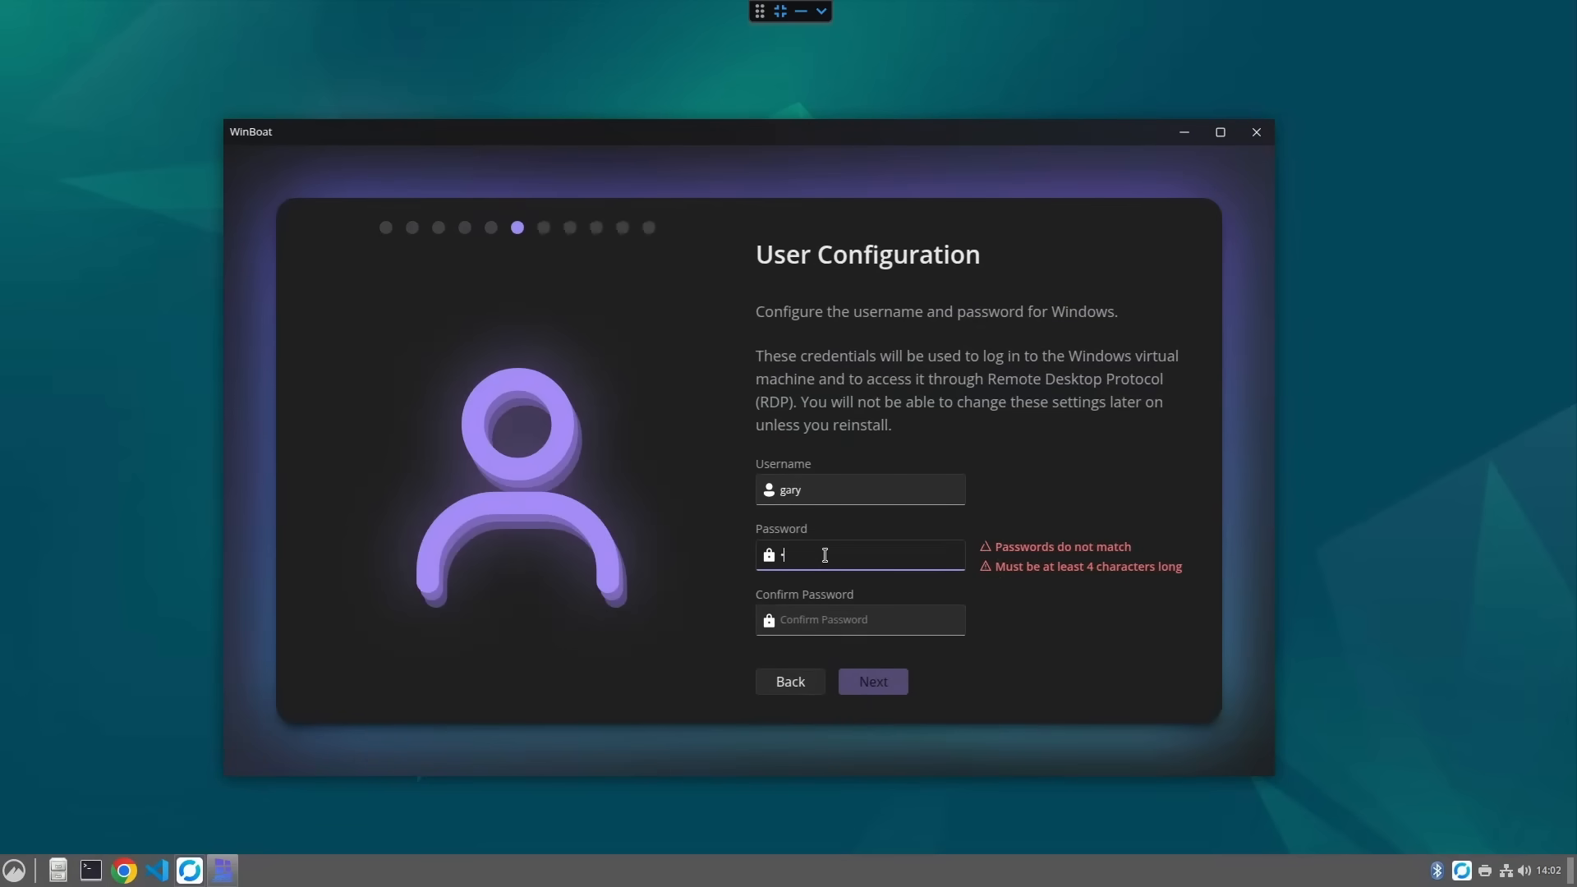
{"action": "left_click", "coordinate": [873, 682]}
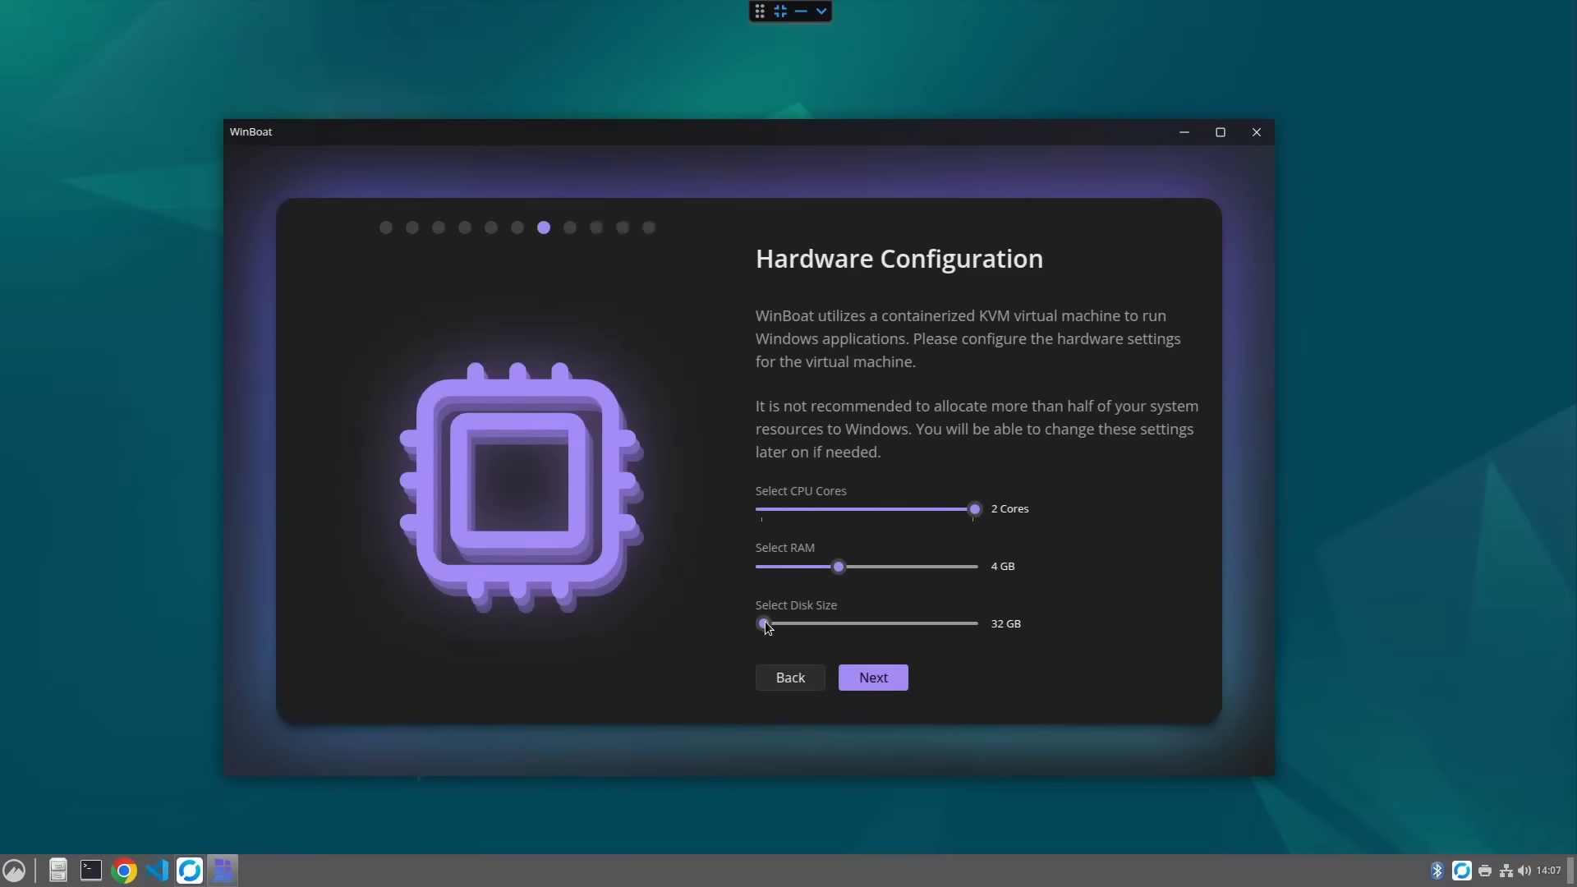
- Increase the virtual machine's disk size, keeping 2 CPU cores and 4 GB RAM, and continue
{"action": "left_click_drag", "start_coordinate": [766, 621], "coordinate": [807, 624]}
{"action": "left_click", "coordinate": [811, 622]}
{"action": "left_click", "coordinate": [851, 625]}
{"action": "mouse_move", "coordinate": [869, 625]}
{"action": "left_mouse_down"}
{"action": "mouse_move", "coordinate": [899, 627]}
{"action": "mouse_move", "coordinate": [883, 625]}
{"action": "left_mouse_up"}
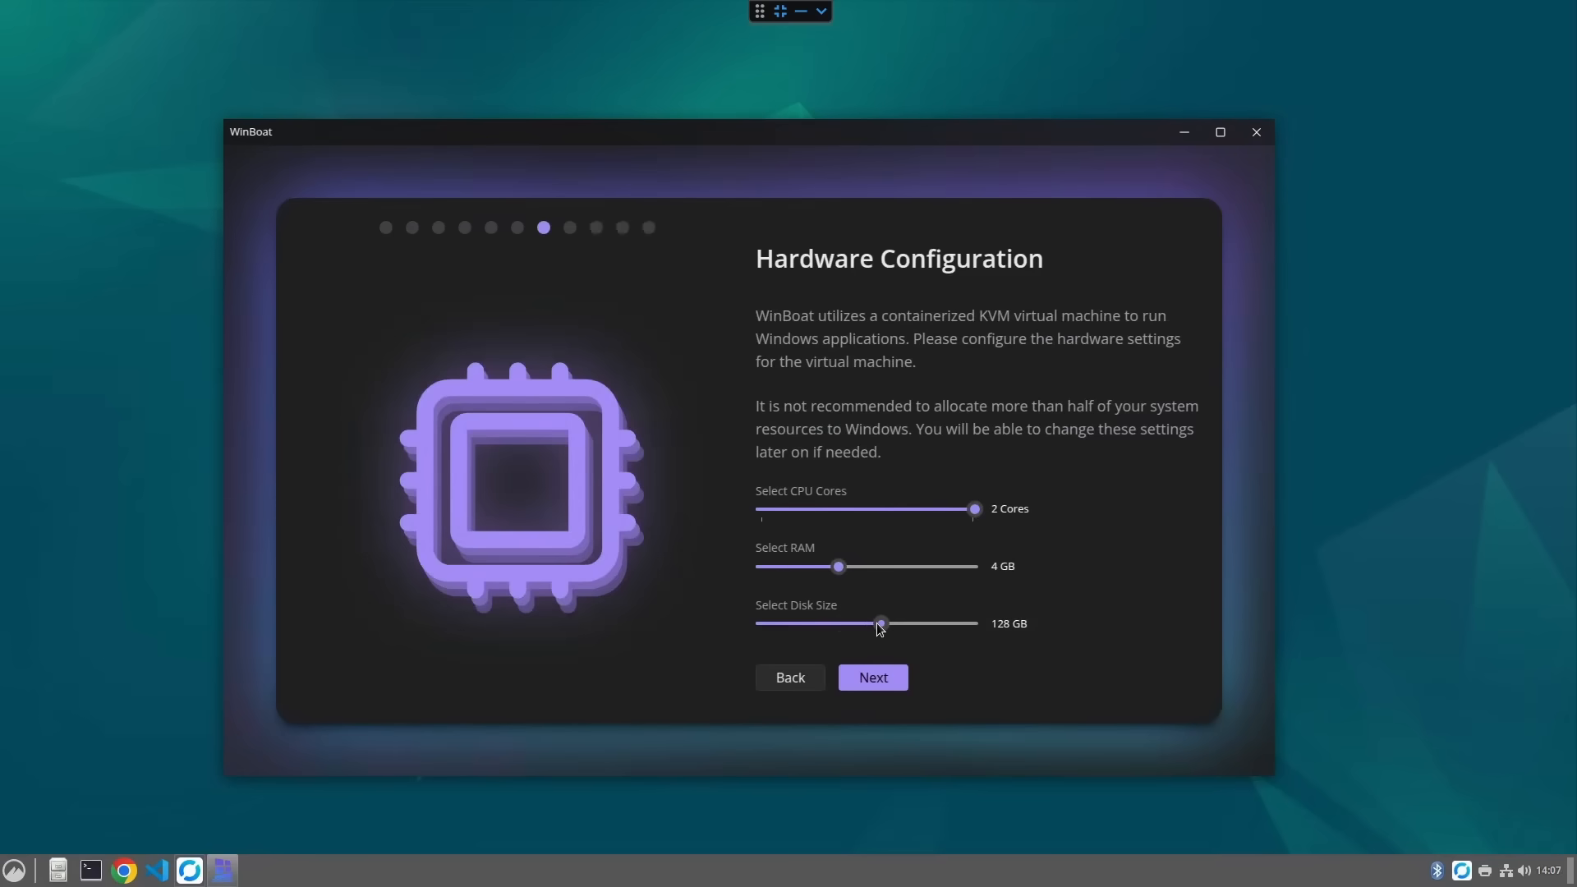
{"action": "left_click", "coordinate": [875, 679]}
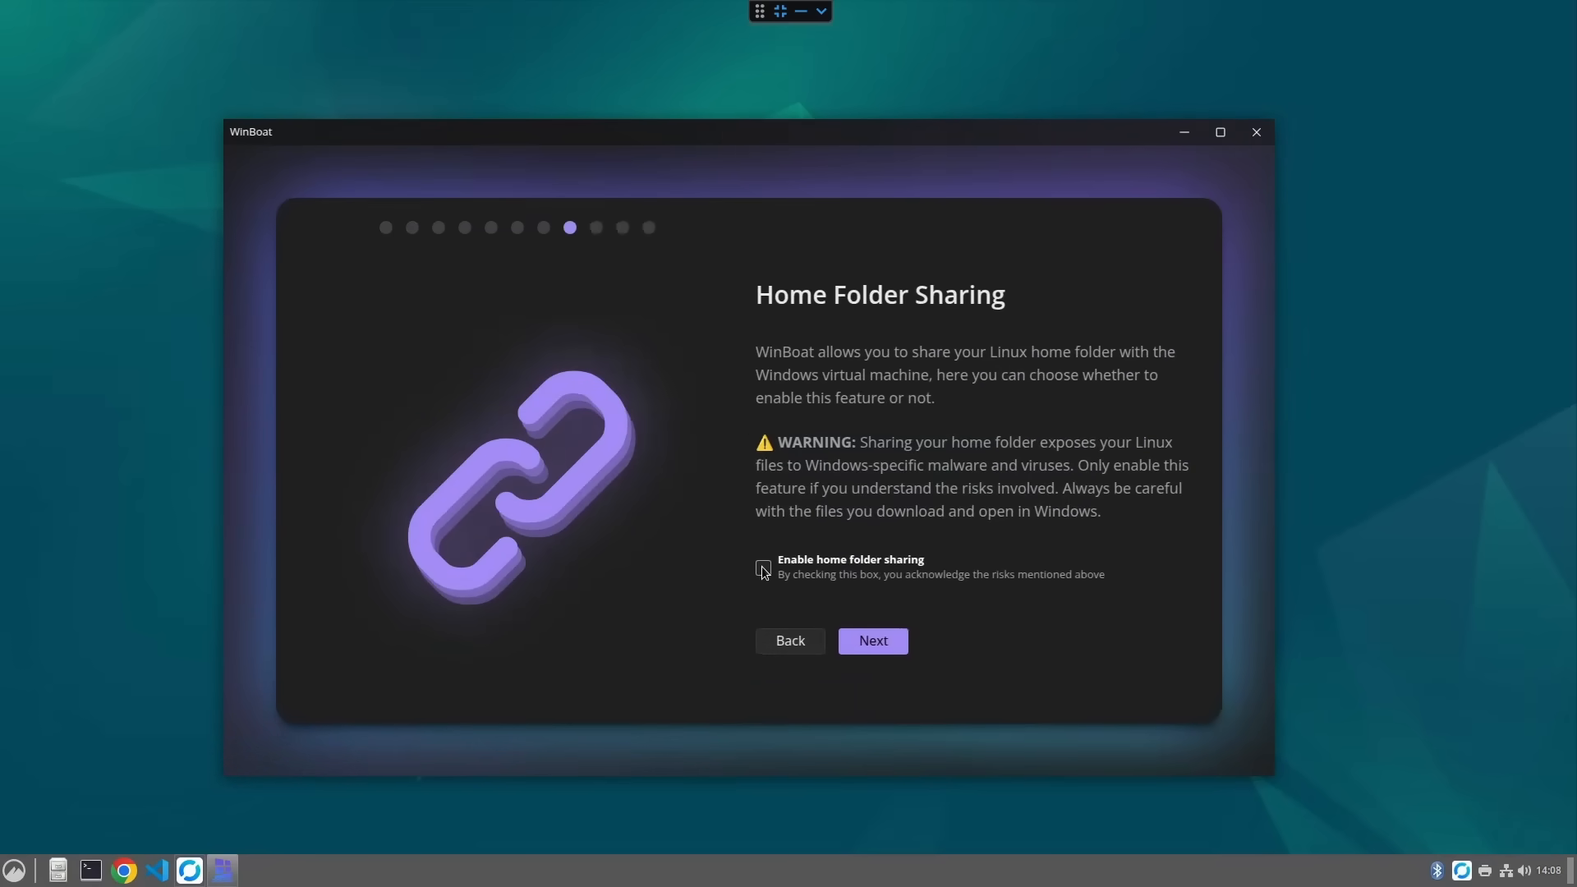
- Enable home folder sharing for the Windows virtual machine
{"action": "left_click", "coordinate": [919, 562]}
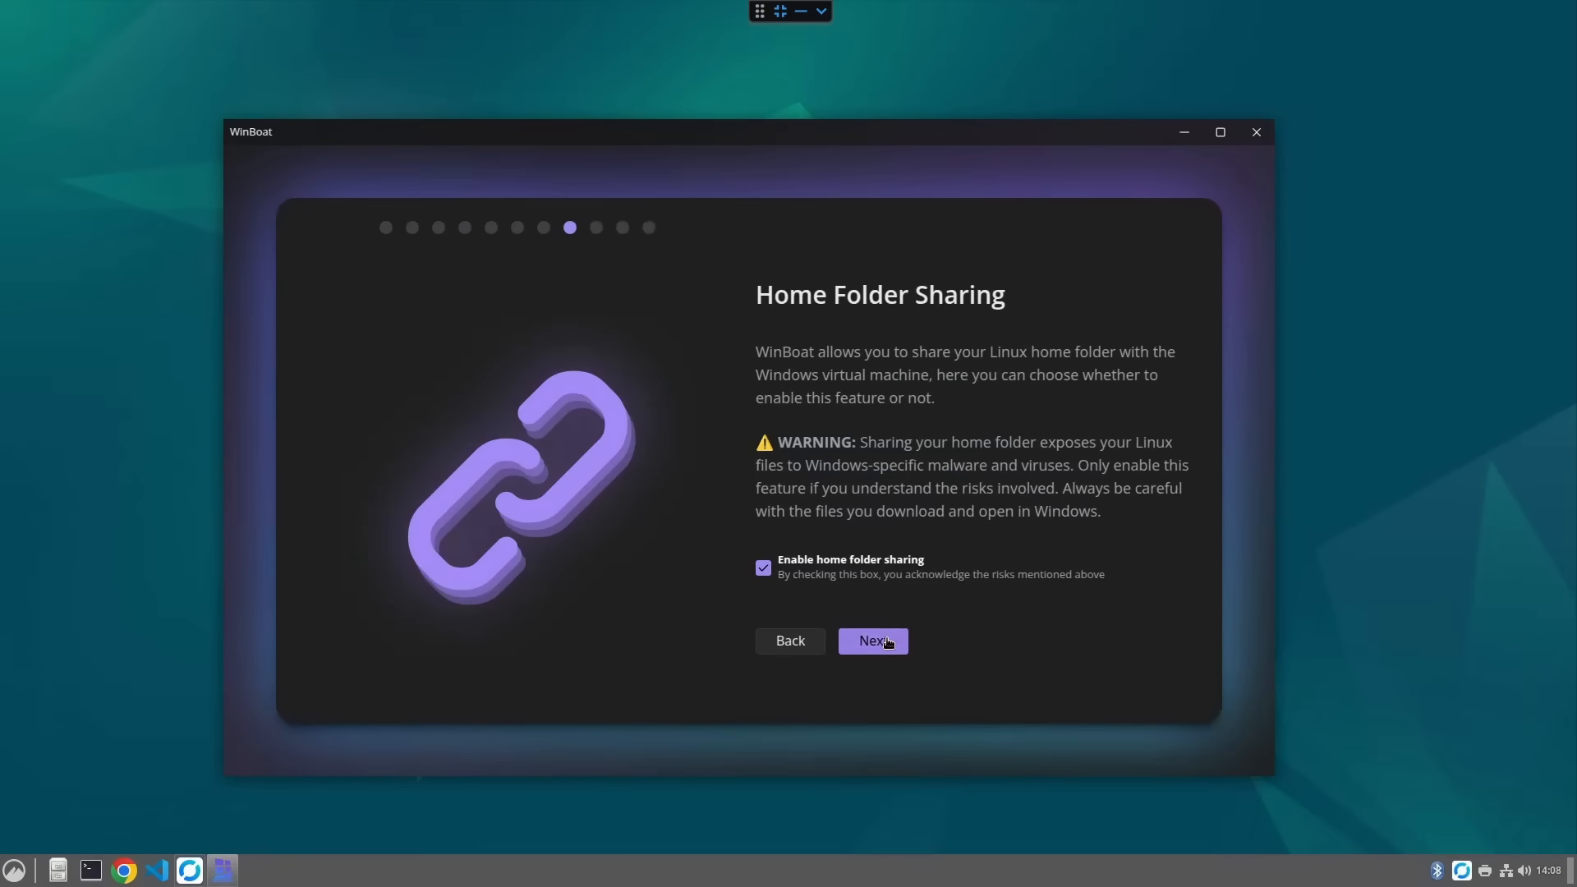
- Continue past home folder sharing, review the configuration and start the installation
{"action": "left_click", "coordinate": [887, 642]}
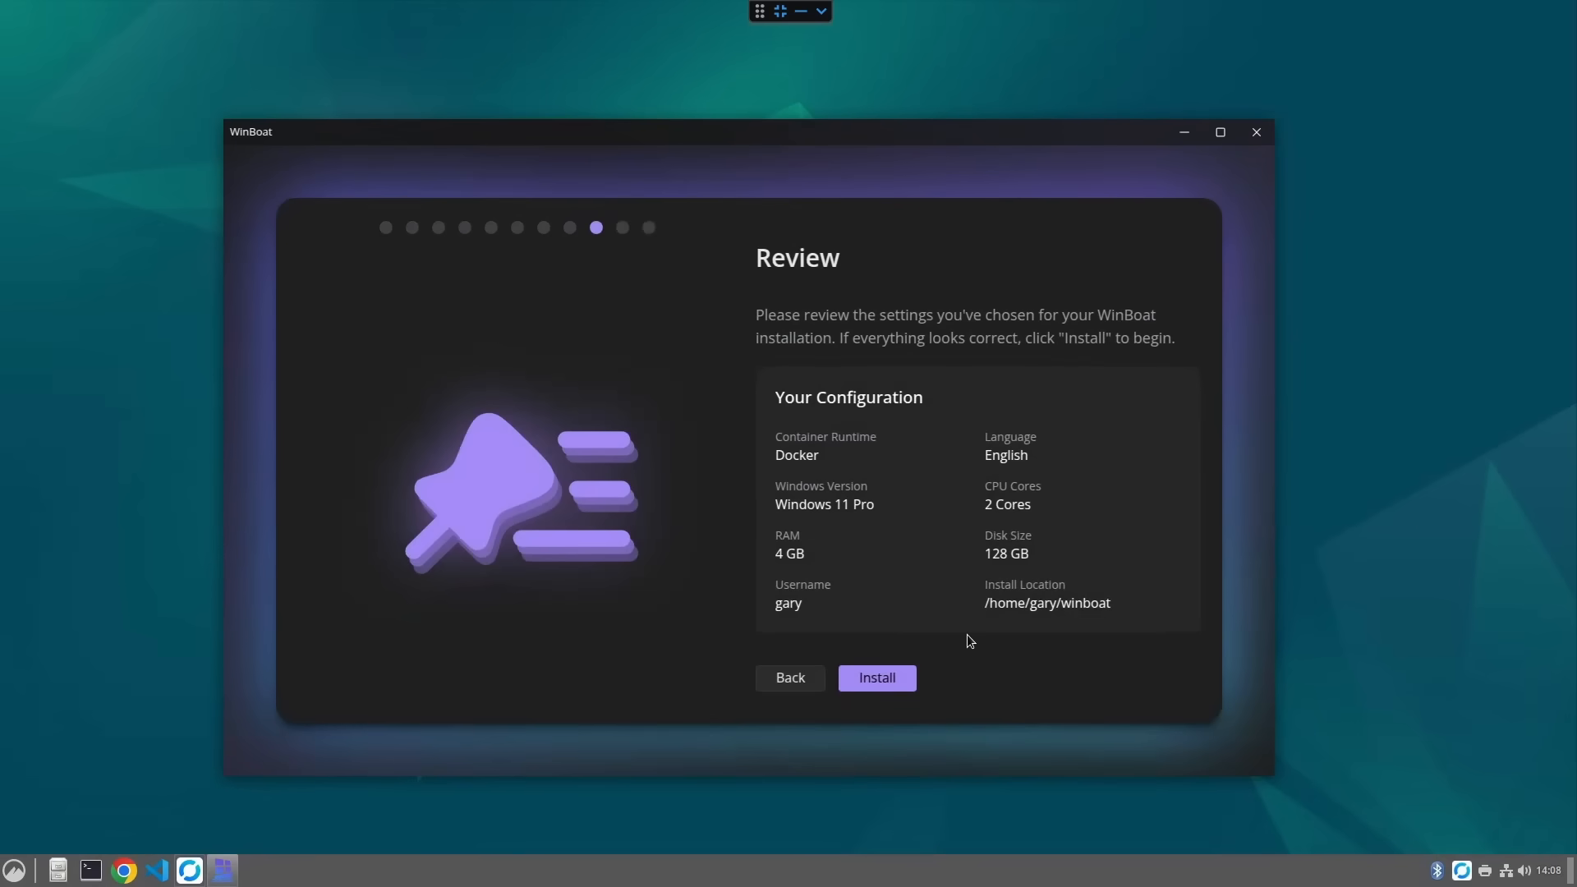
{"action": "left_click", "coordinate": [881, 680]}
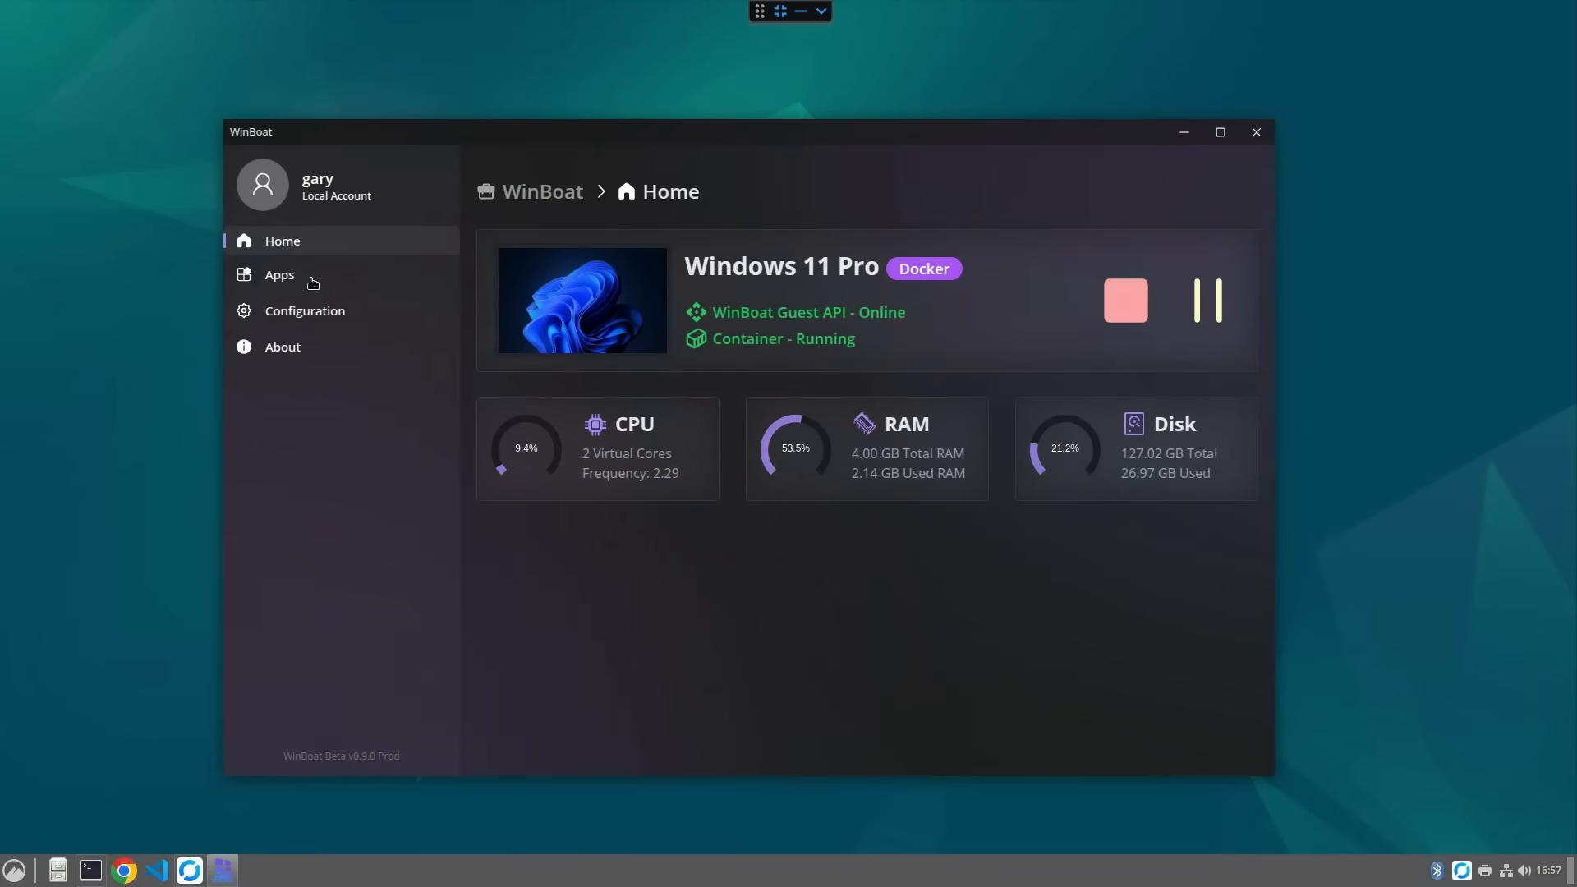
- Launch Calculator from the WinBoat apps list and compute 89 × 63
{"action": "left_click", "coordinate": [276, 277]}
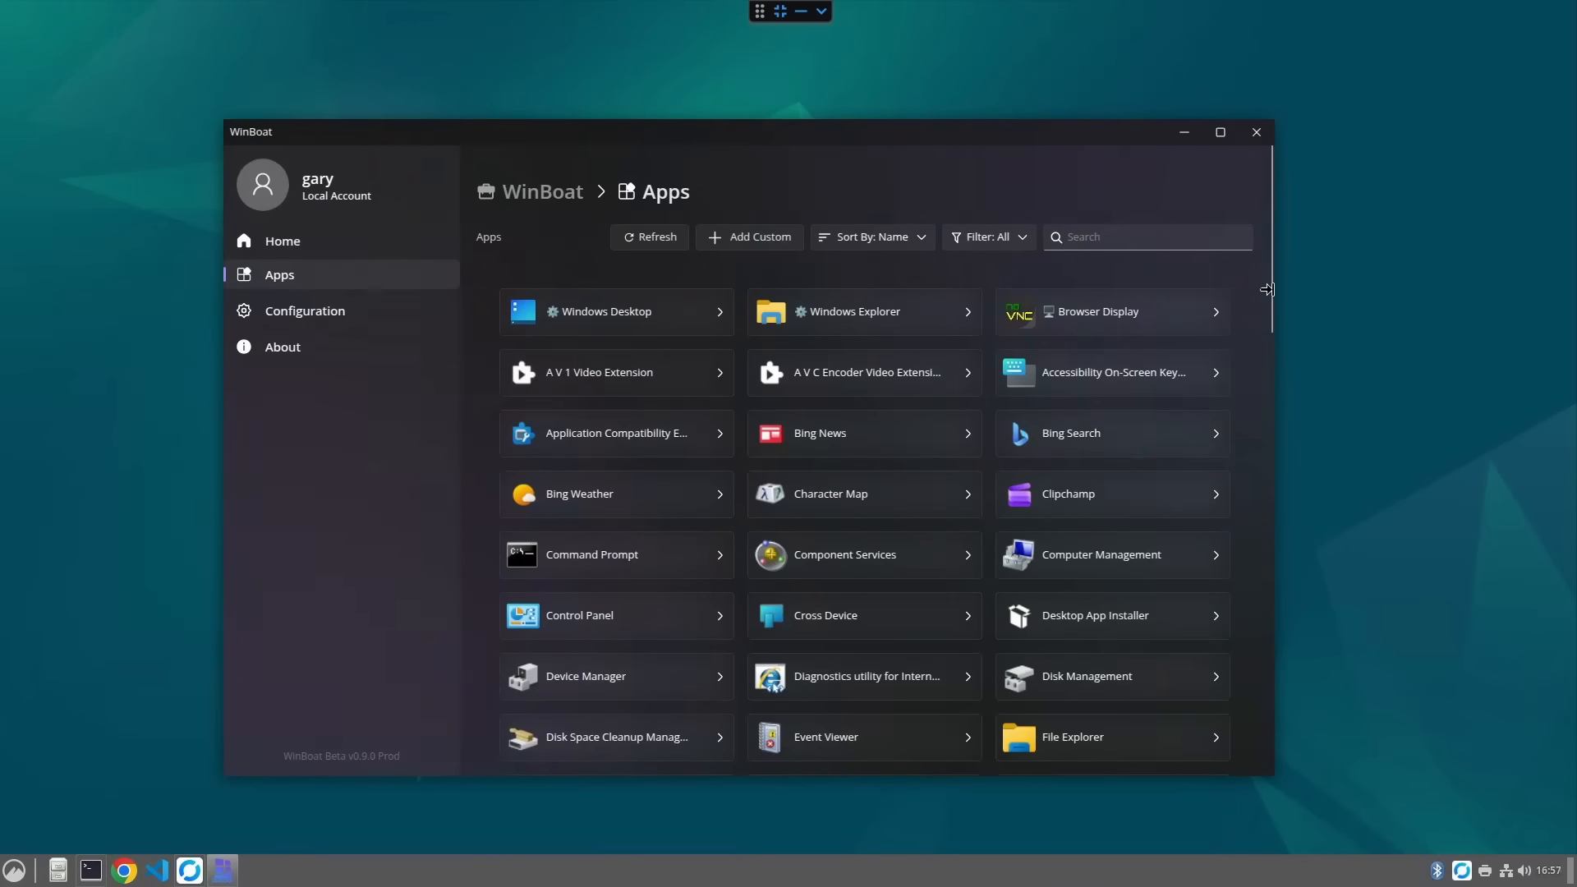
{"action": "scroll", "coordinate": [1266, 297], "scroll_direction": "down", "scroll_amount": 5}
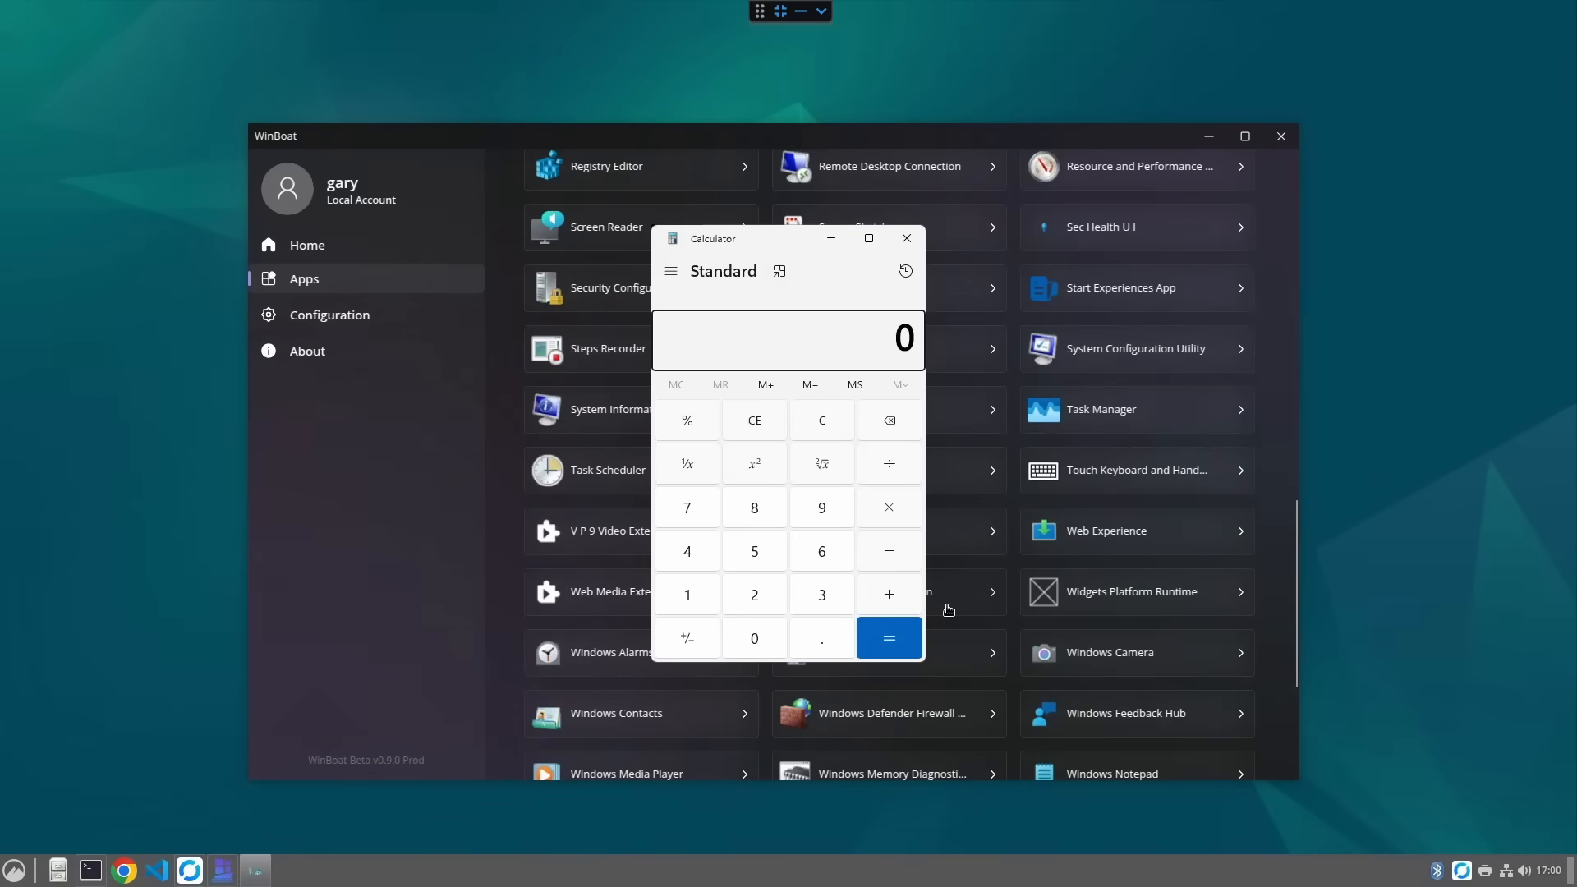
{"action": "left_click", "coordinate": [749, 513]}
{"action": "left_click", "coordinate": [806, 503]}
{"action": "left_click", "coordinate": [895, 516]}
{"action": "left_click", "coordinate": [831, 558]}
{"action": "left_click", "coordinate": [824, 597]}
{"action": "left_click", "coordinate": [865, 640]}
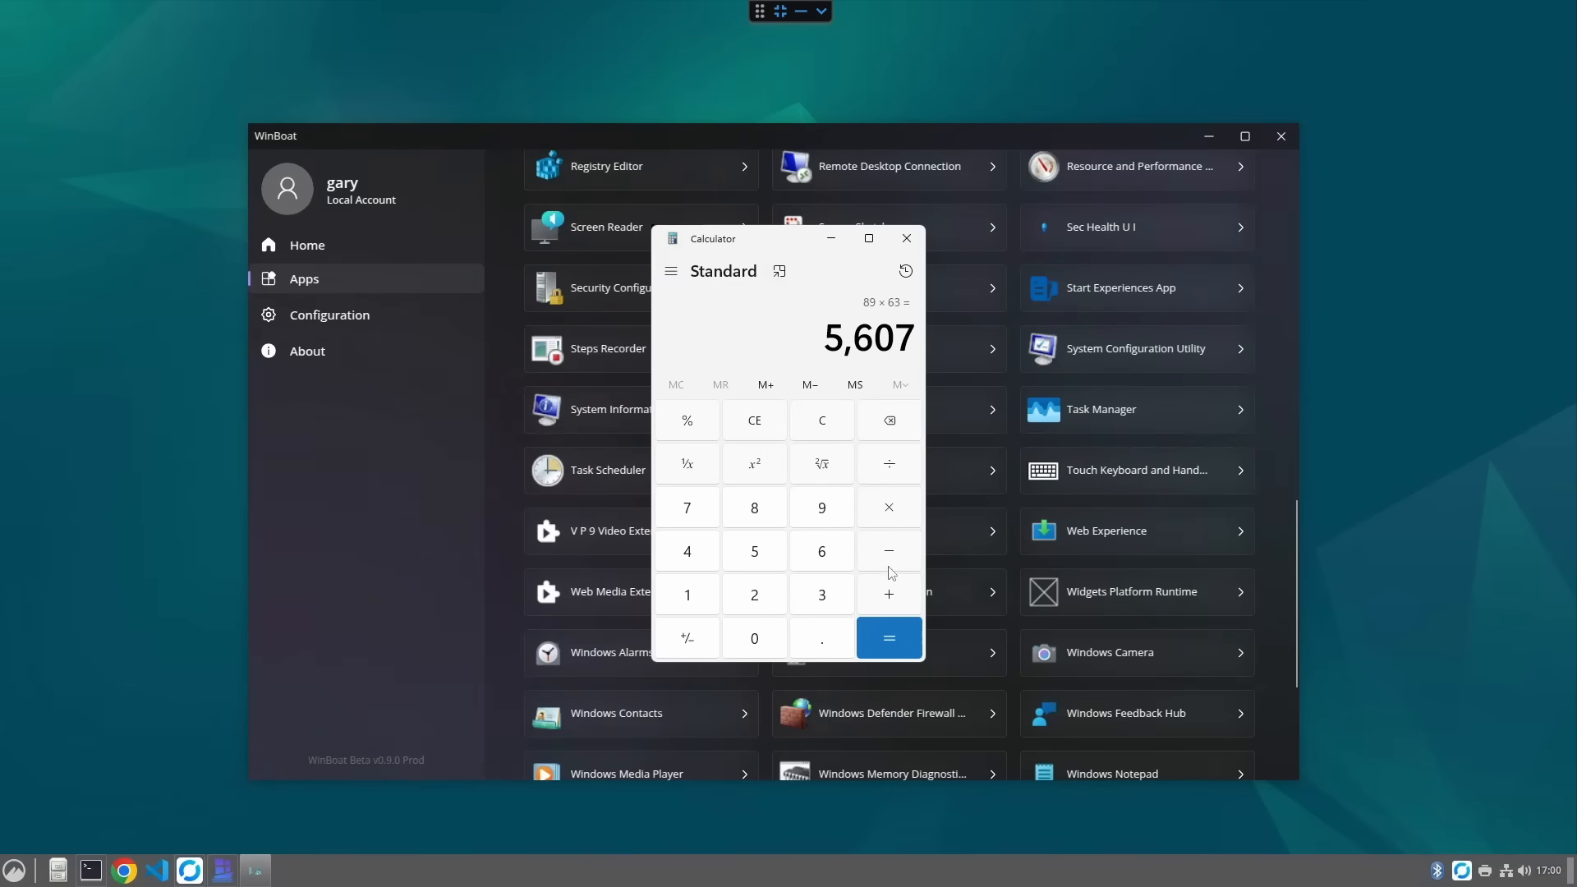
- Move the Calculator aside and run dir in the administrator PowerShell window
{"action": "left_click_drag", "start_coordinate": [506, 209], "coordinate": [200, 89]}
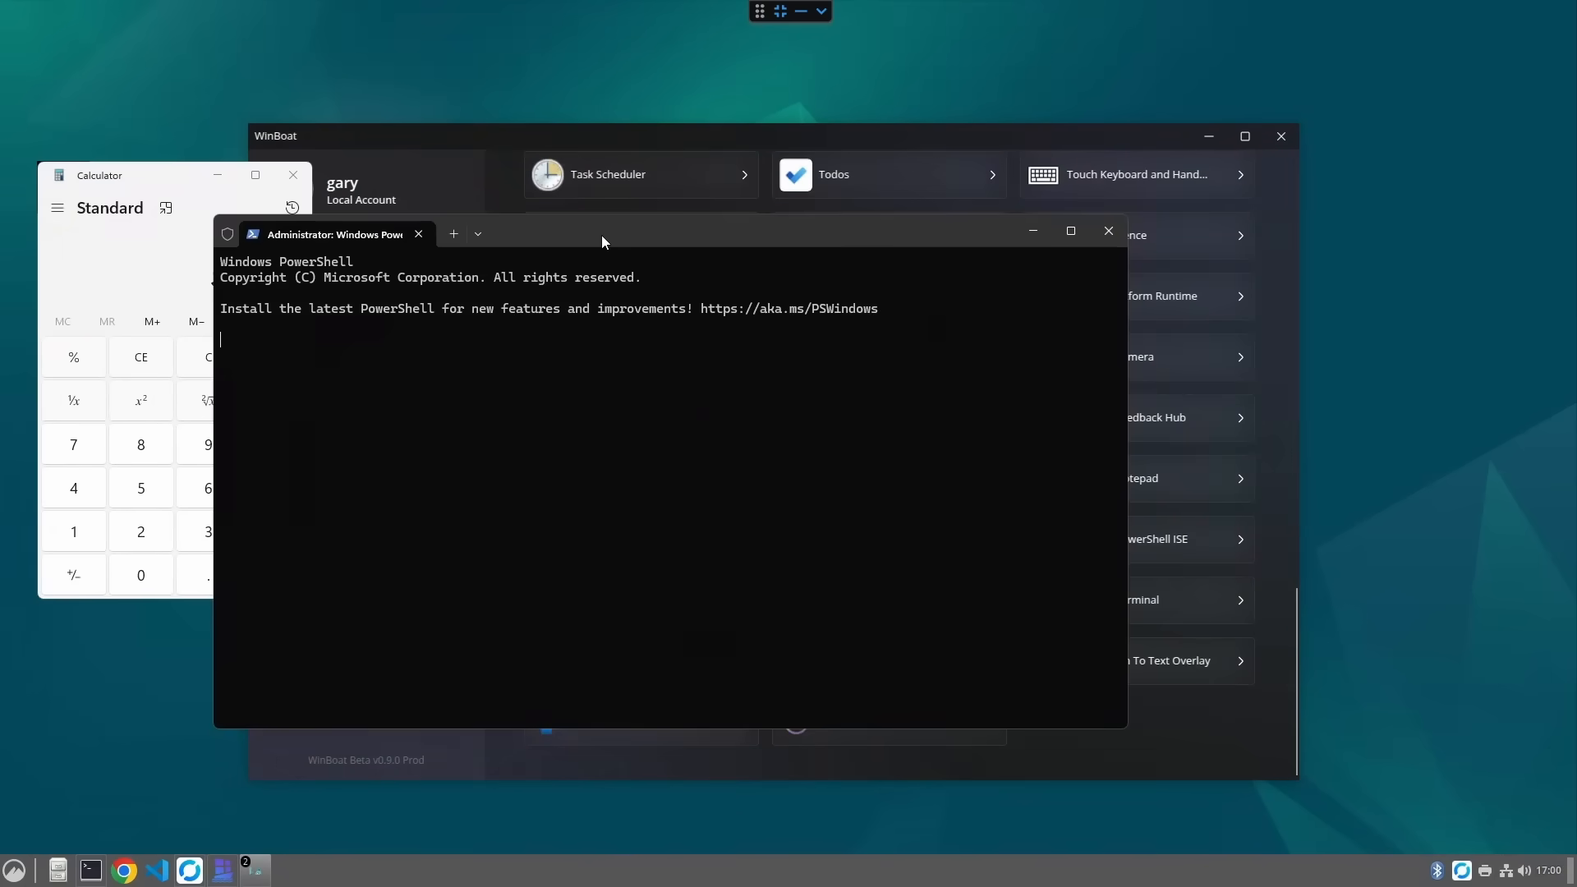
{"action": "left_click_drag", "start_coordinate": [602, 235], "coordinate": [1028, 157]}
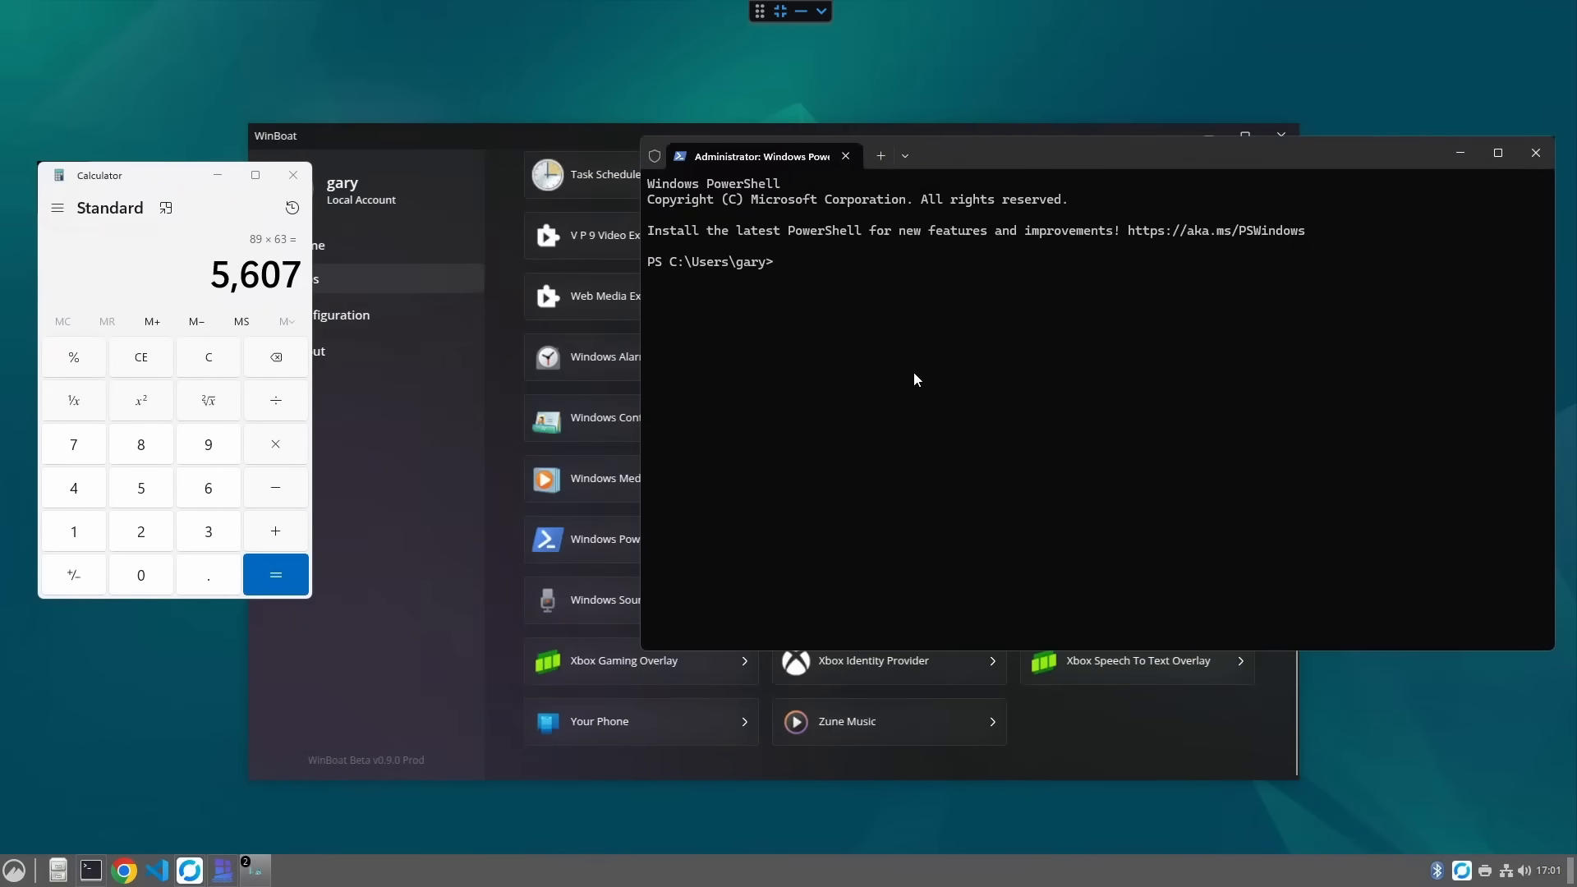
{"action": "type", "text": "dir"}
{"action": "key", "text": "Return"}
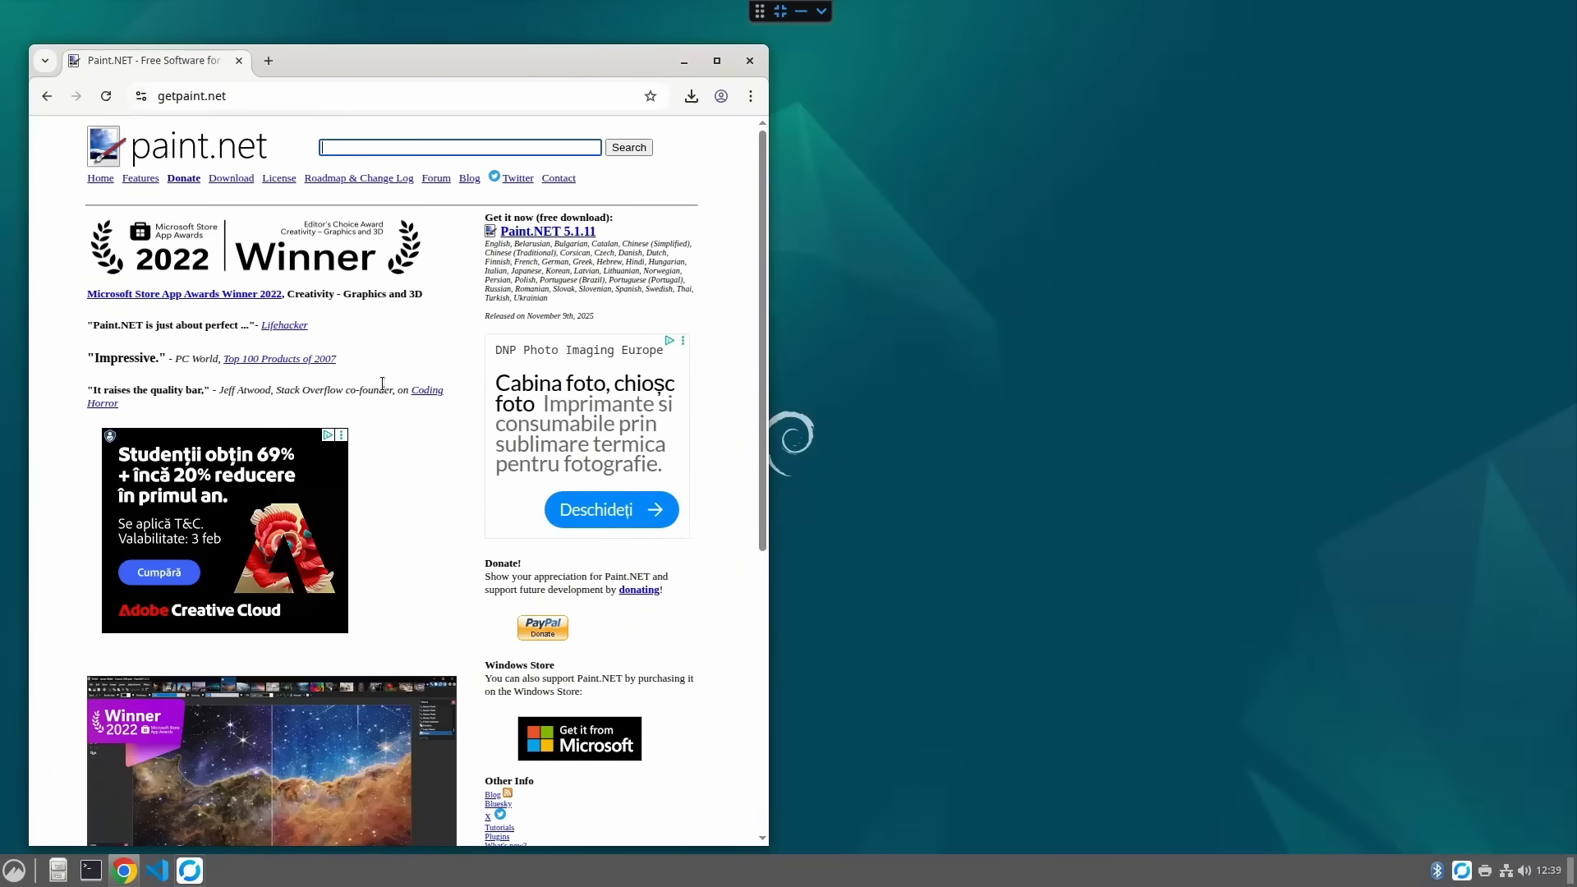
- Download the Paint.NET 5.1.11 installer from getpaint.net and show it in the Downloads folder
{"action": "left_click", "coordinate": [550, 235]}
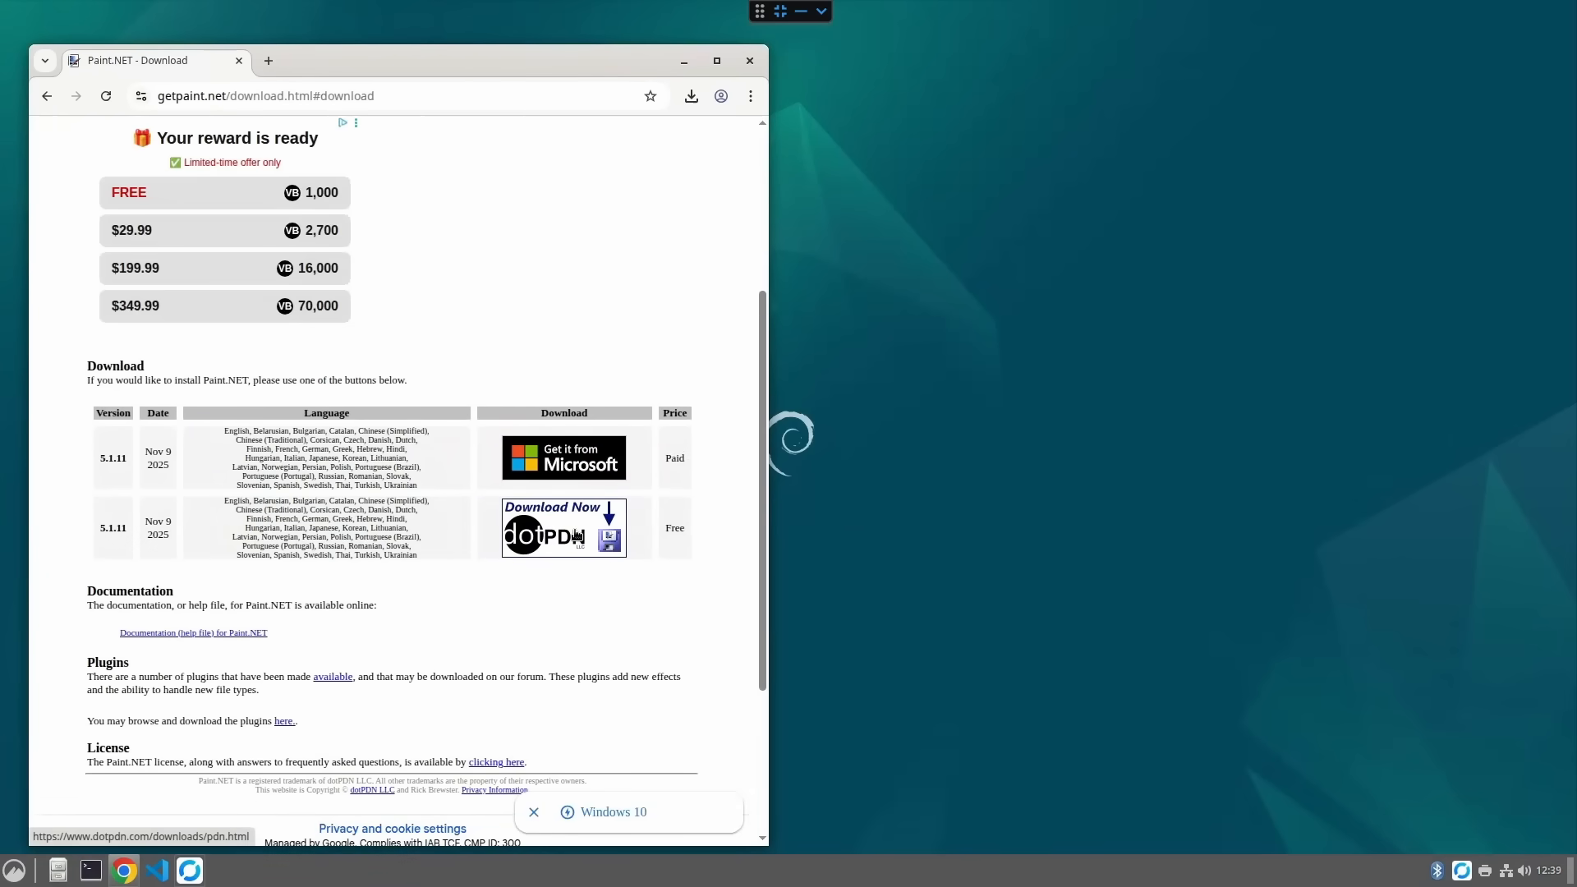
{"action": "left_click", "coordinate": [578, 536]}
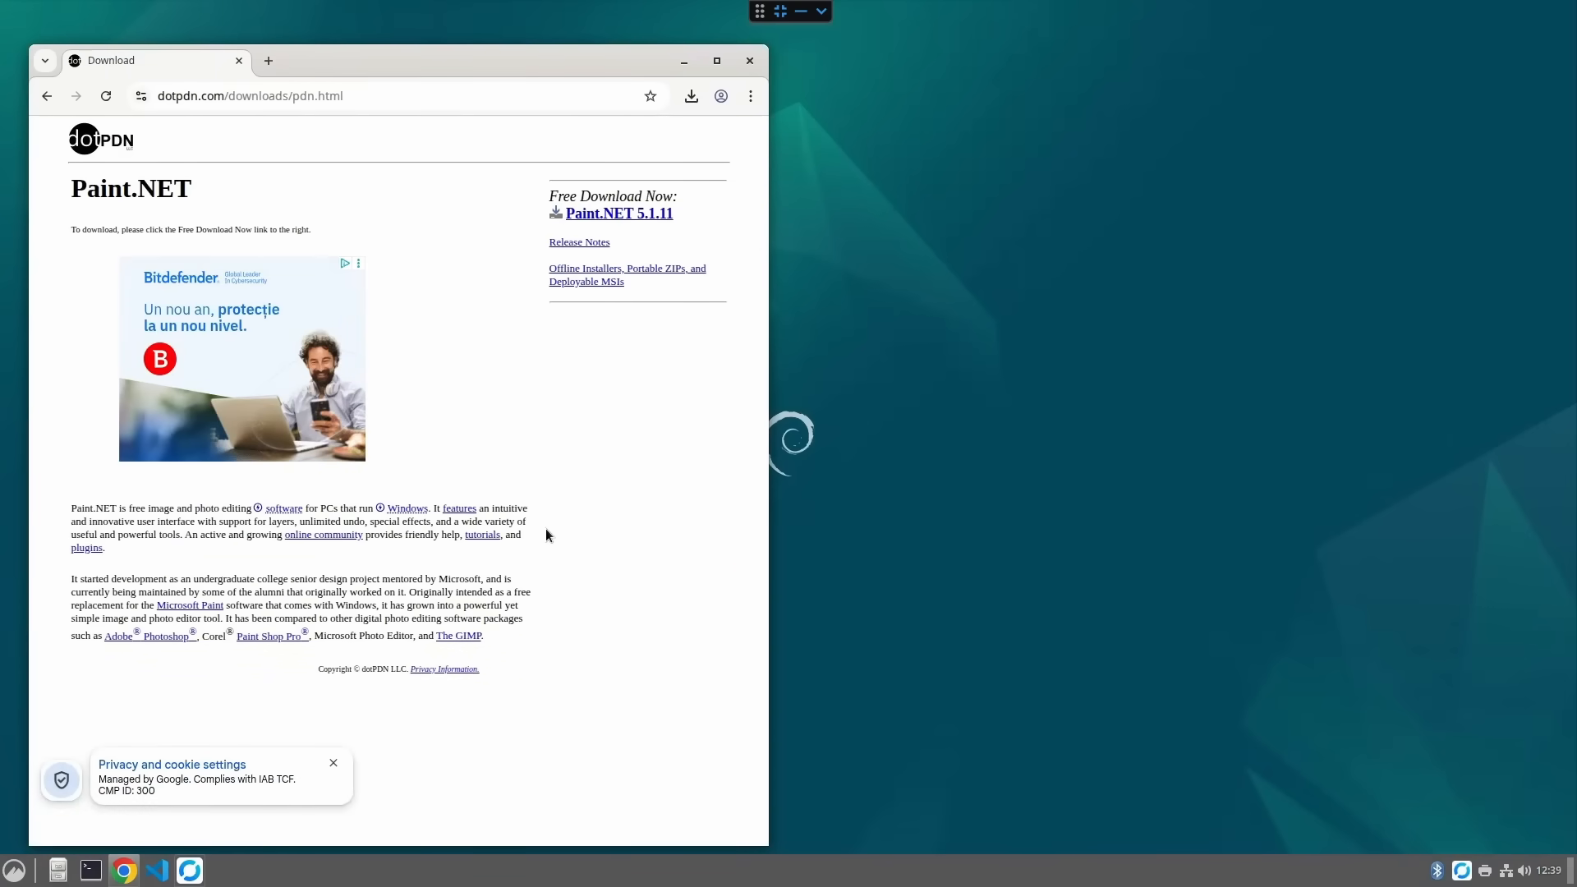
{"action": "left_click", "coordinate": [654, 216]}
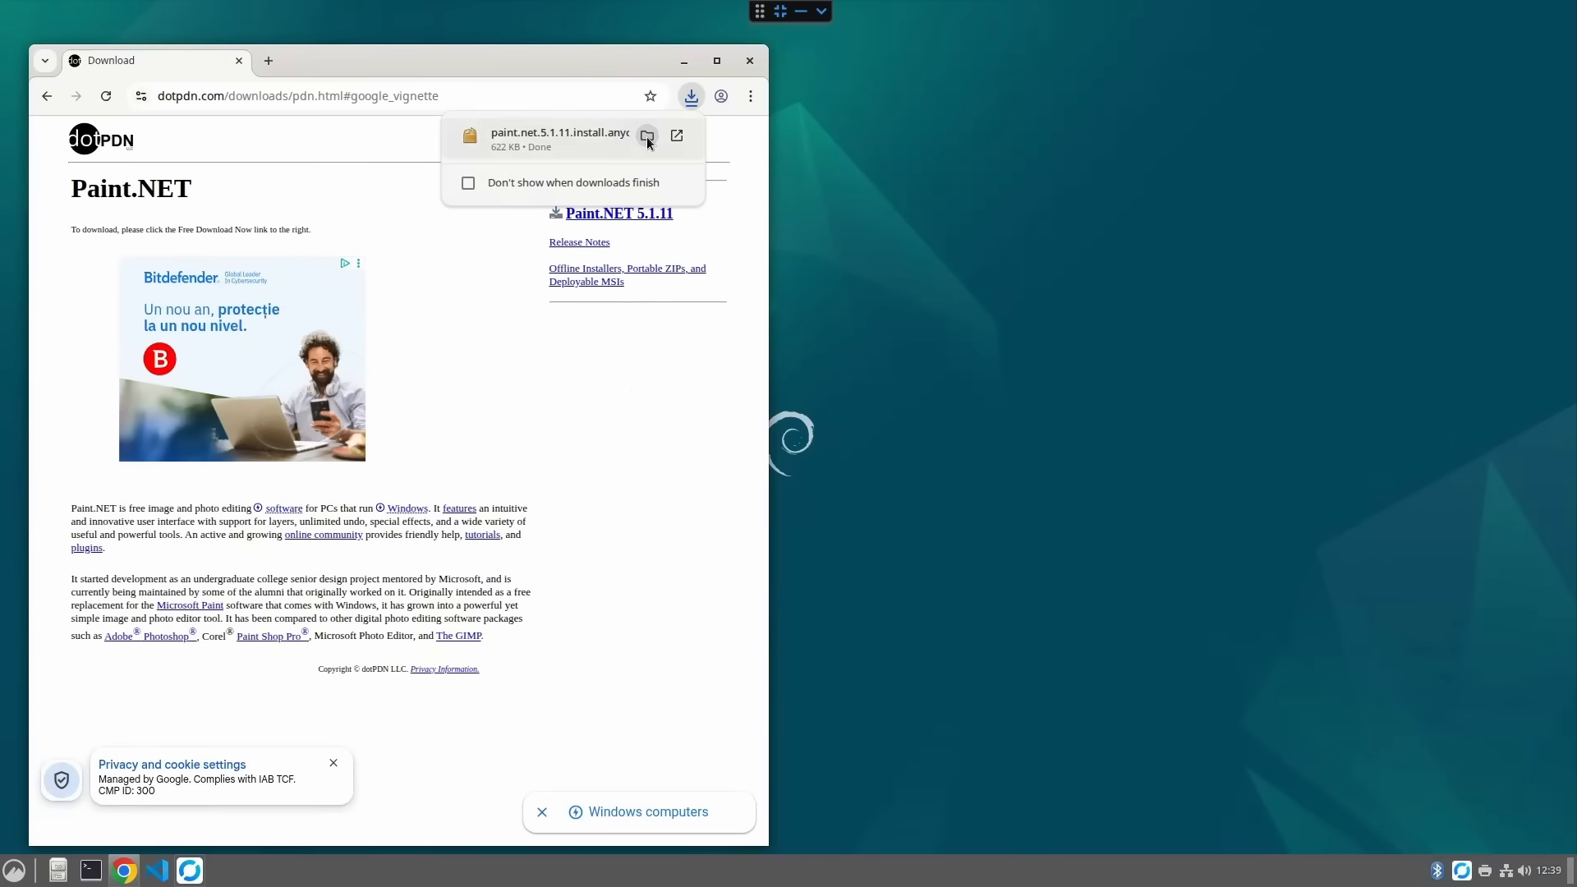
{"action": "left_click", "coordinate": [647, 140]}
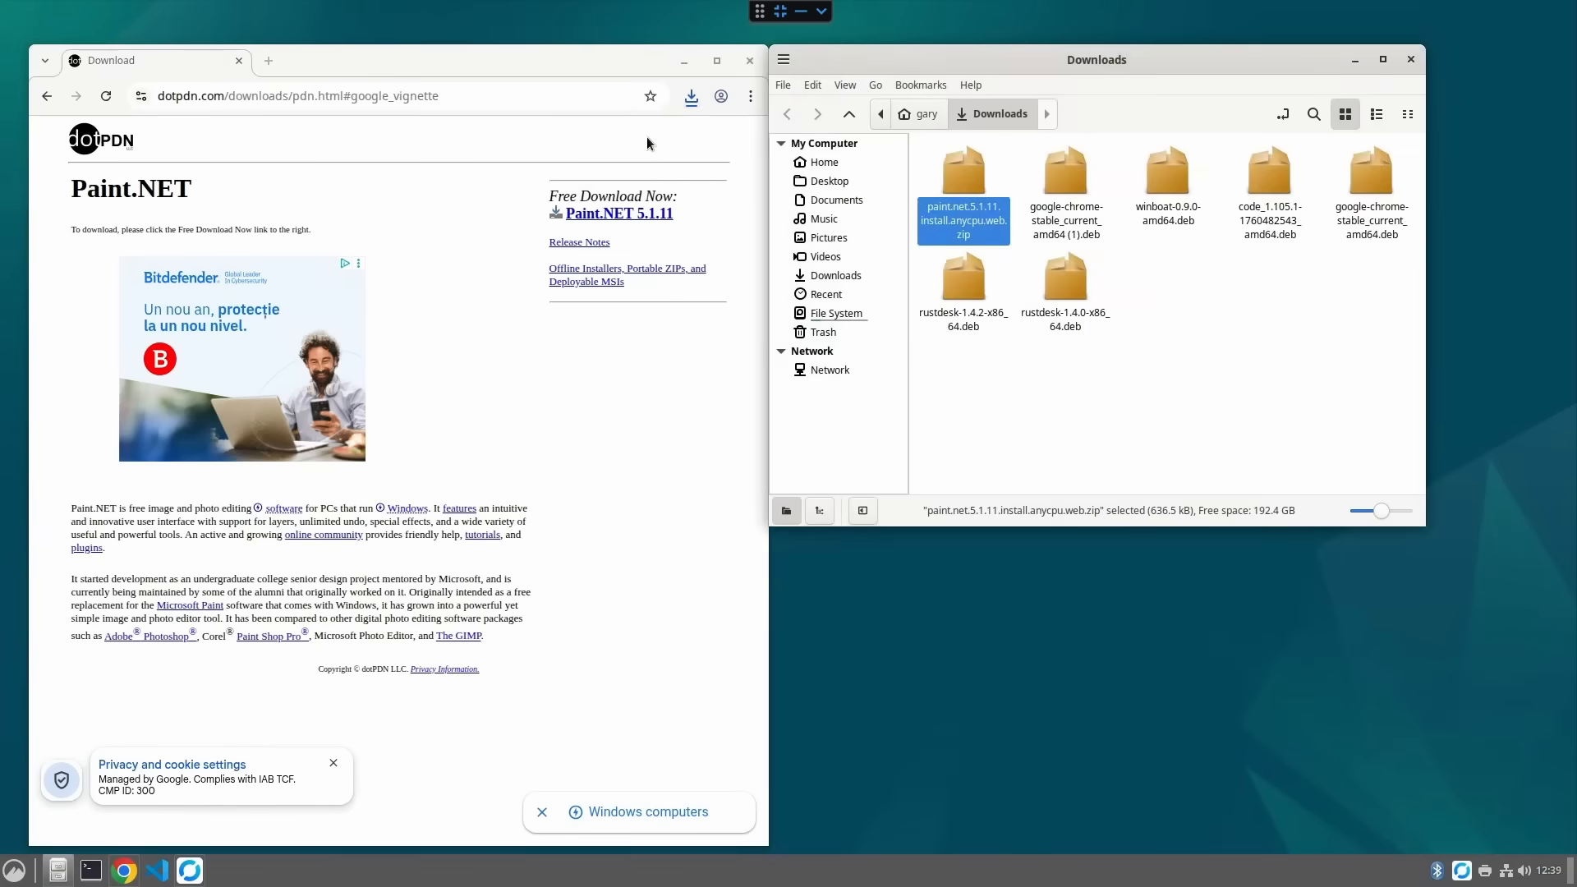
{"action": "right_click", "coordinate": [967, 198]}
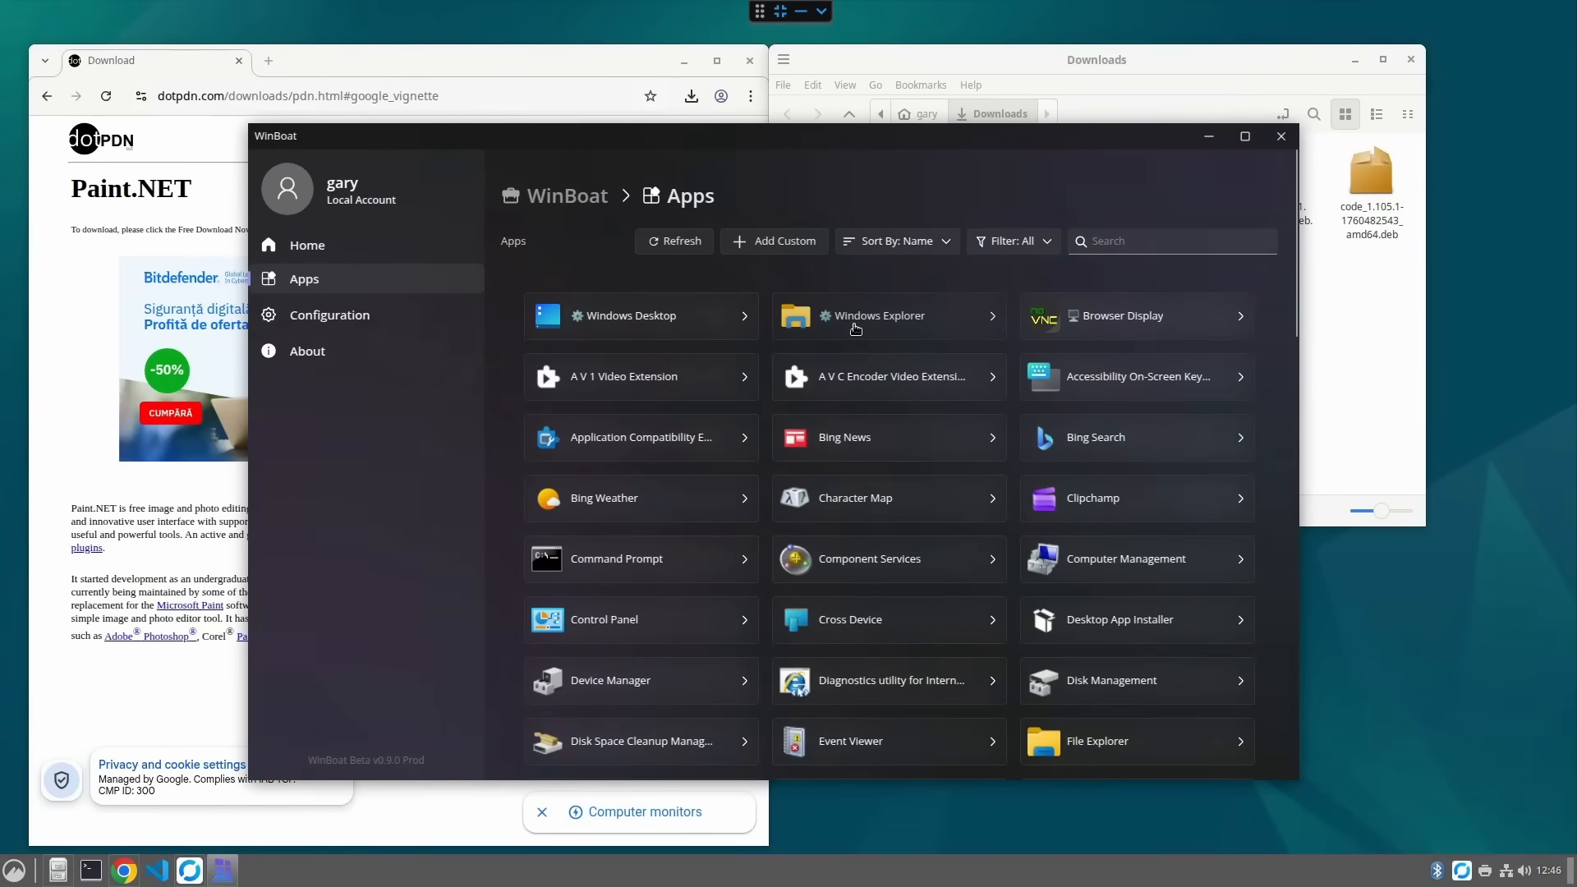
- Open Windows Explorer and browse the shared home folder through Network, host.lan and Data
{"action": "left_click", "coordinate": [855, 328]}
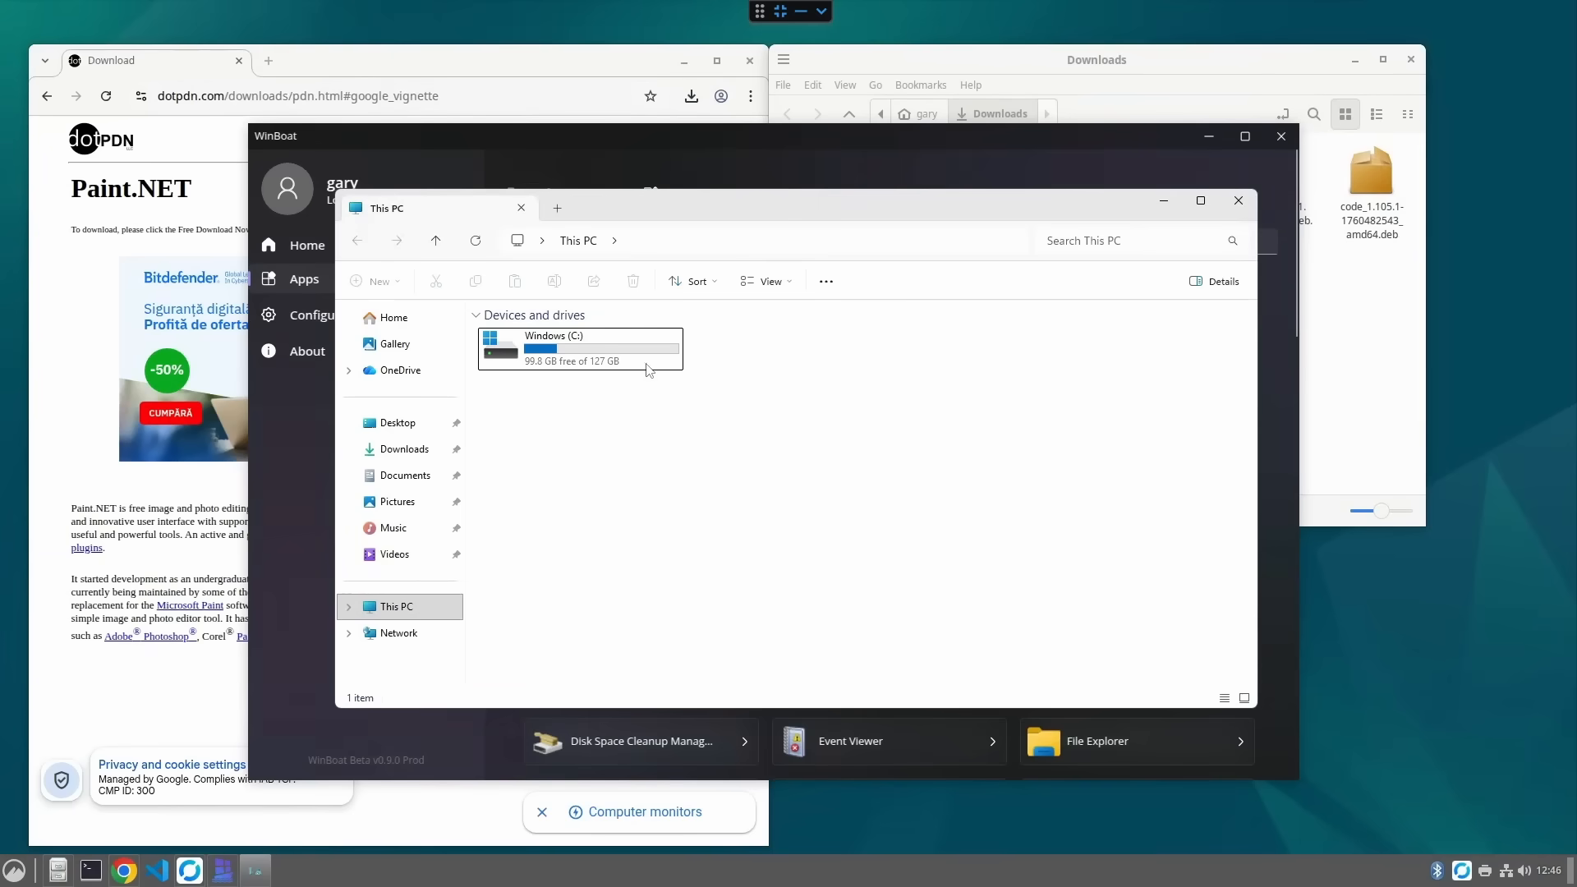
{"action": "left_click", "coordinate": [385, 646]}
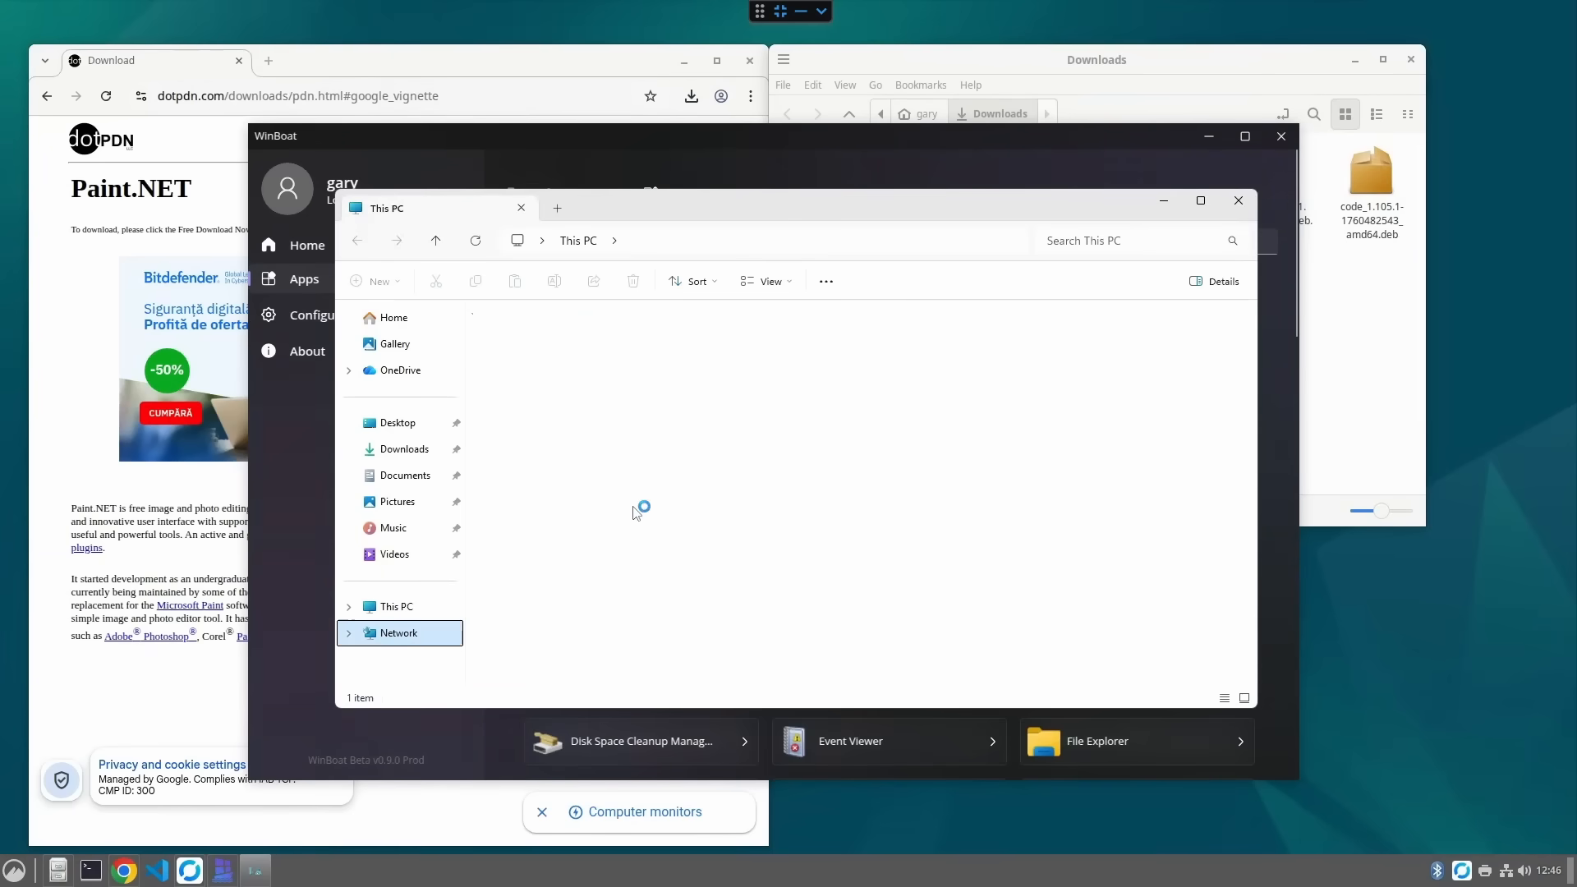
{"action": "double_click", "coordinate": [710, 344]}
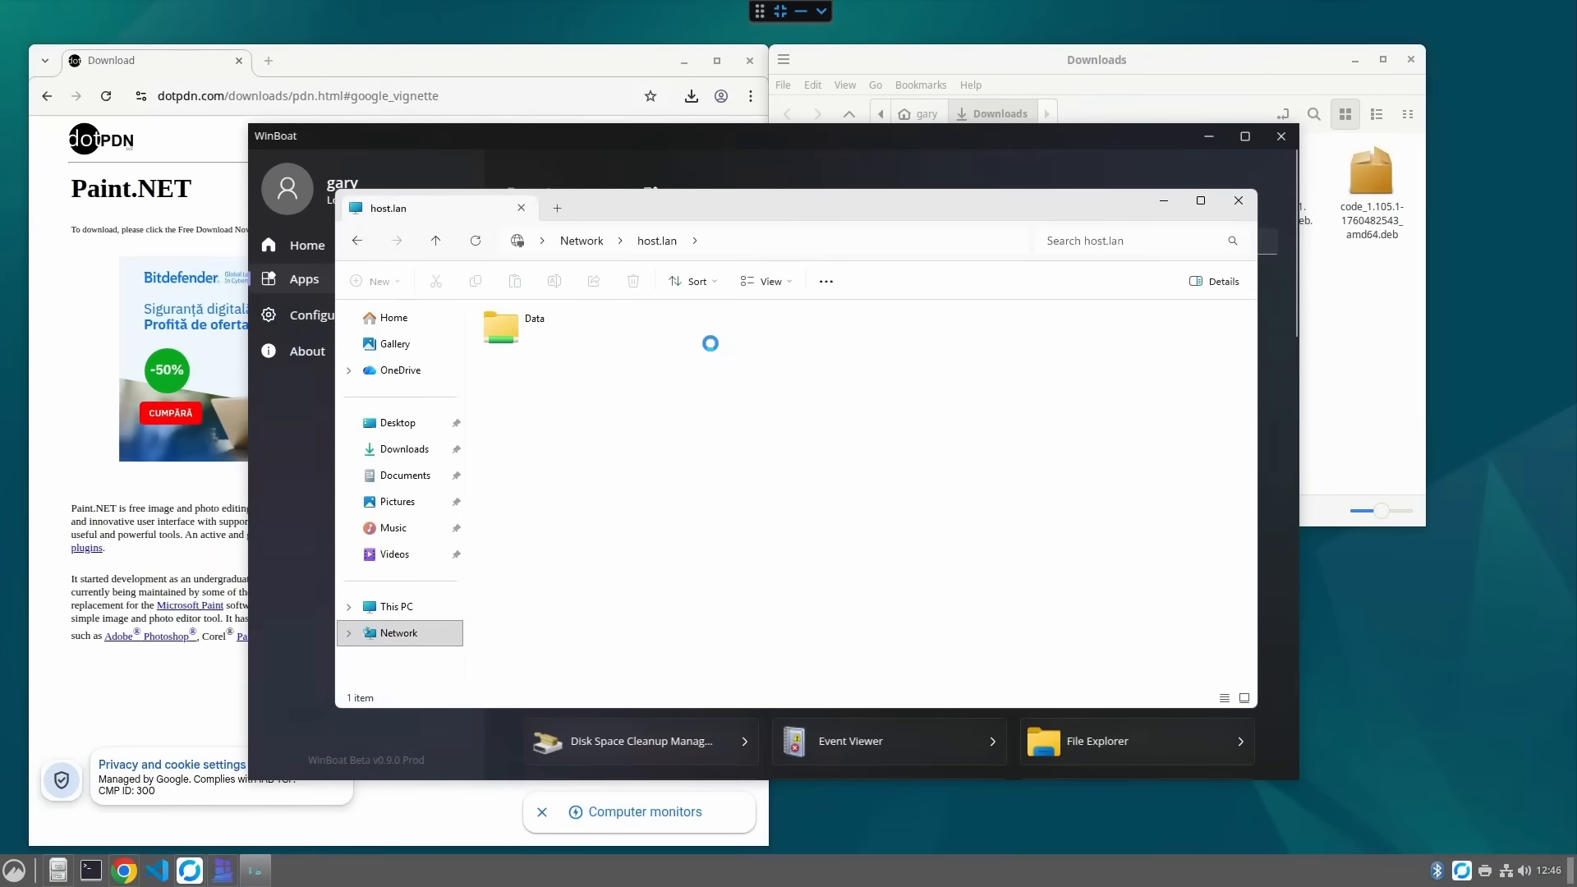
{"action": "double_click", "coordinate": [511, 322]}
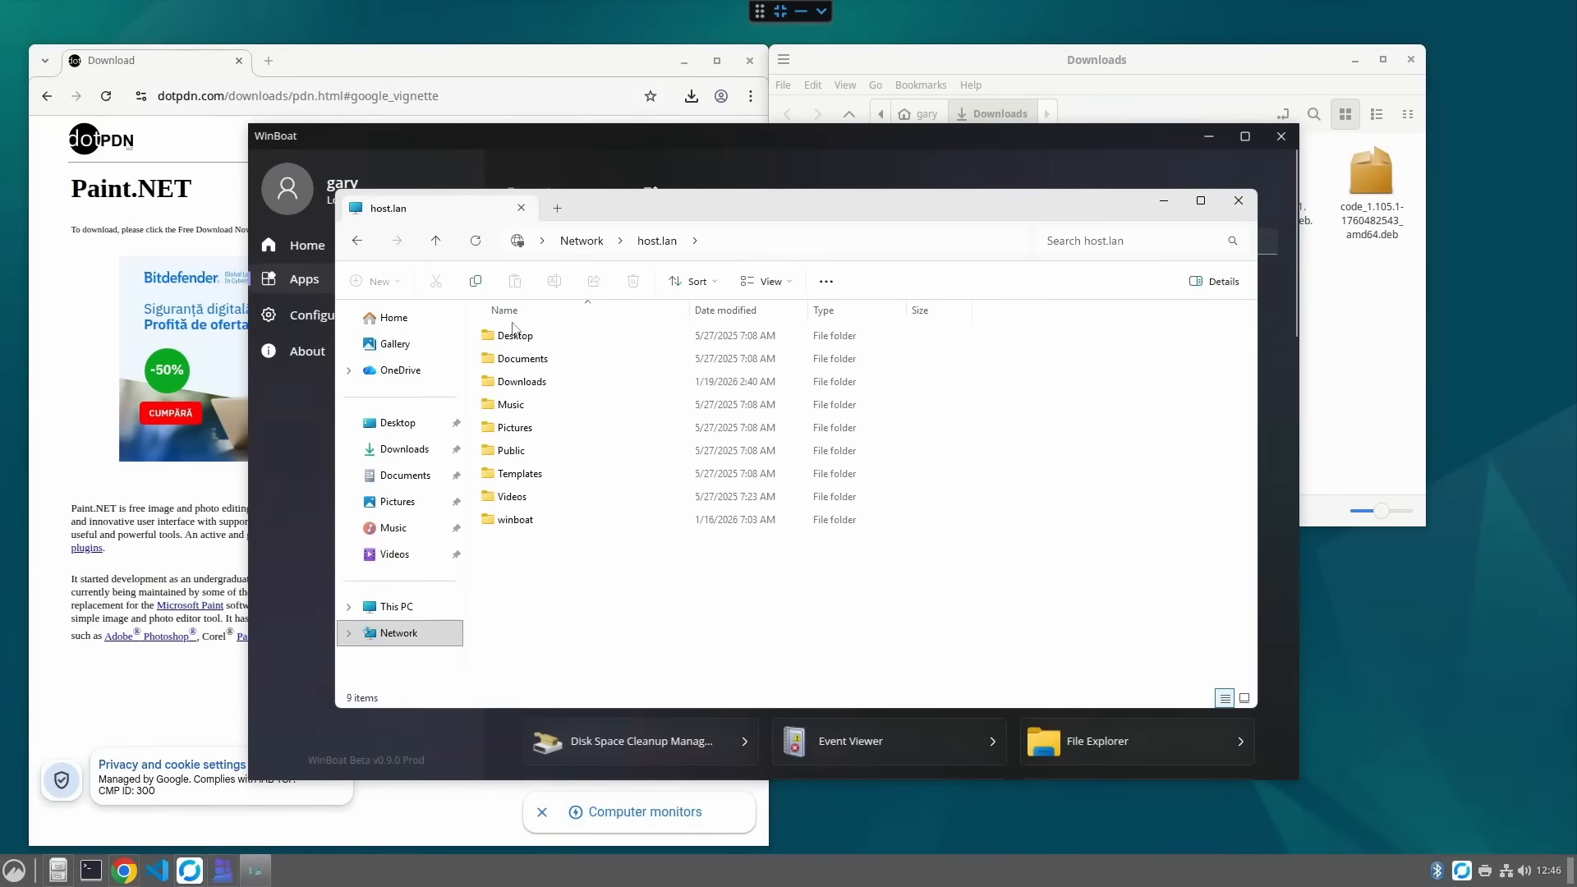
{"action": "left_click", "coordinate": [539, 388]}
{"action": "double_click", "coordinate": [539, 382]}
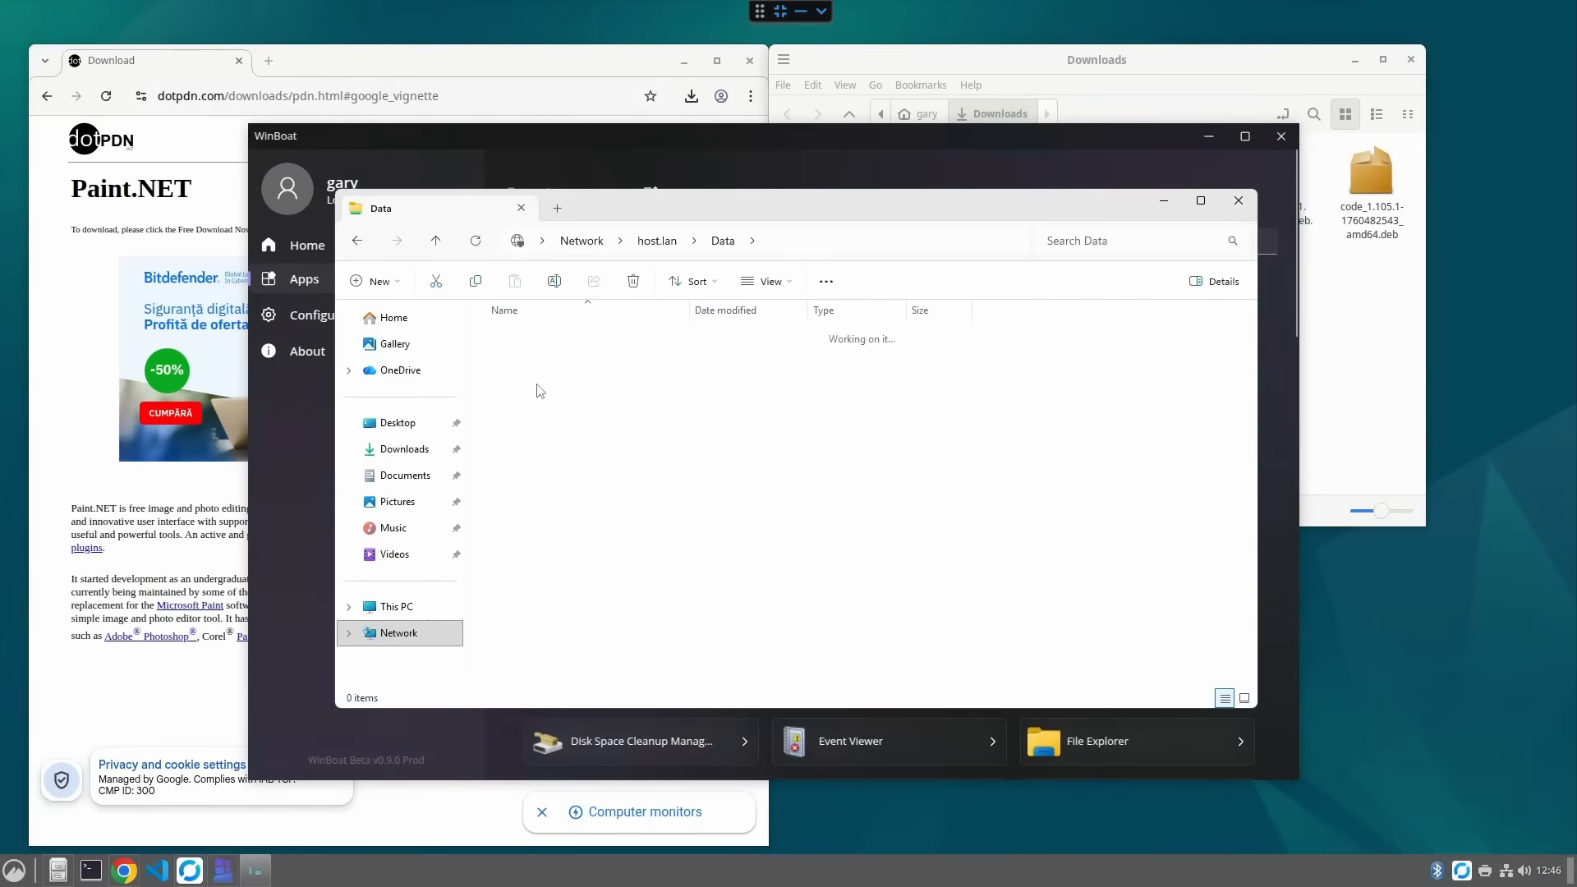
- Open the Downloads folder, launch the Paint.NET installer, confirm running it and close Explorer
{"action": "left_click", "coordinate": [586, 407]}
{"action": "double_click", "coordinate": [586, 405]}
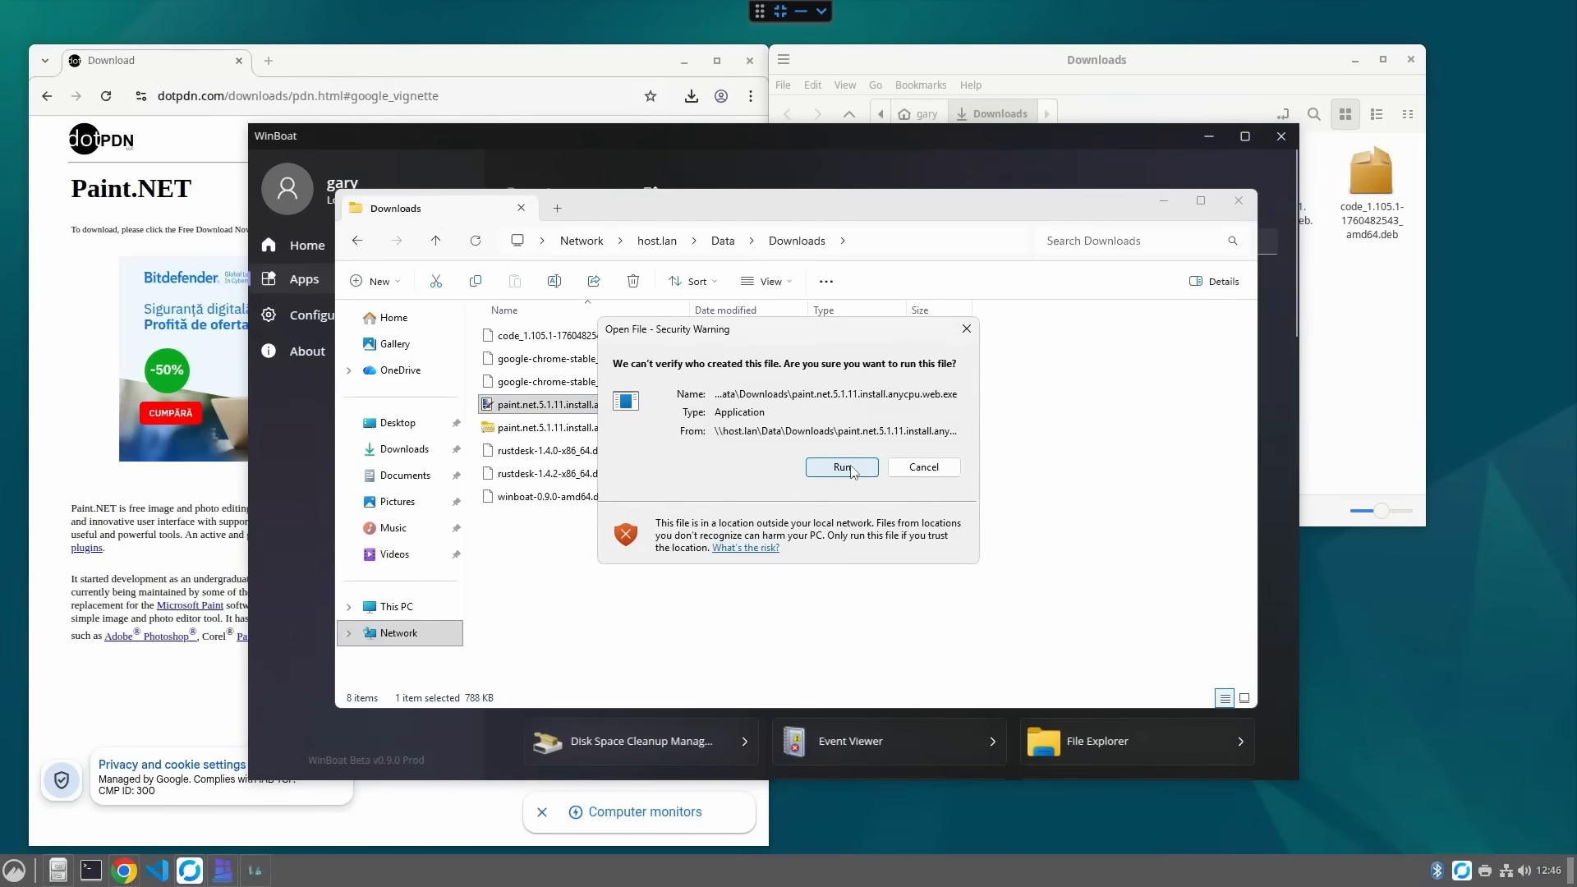
{"action": "left_click", "coordinate": [843, 466]}
{"action": "left_click", "coordinate": [1164, 201]}
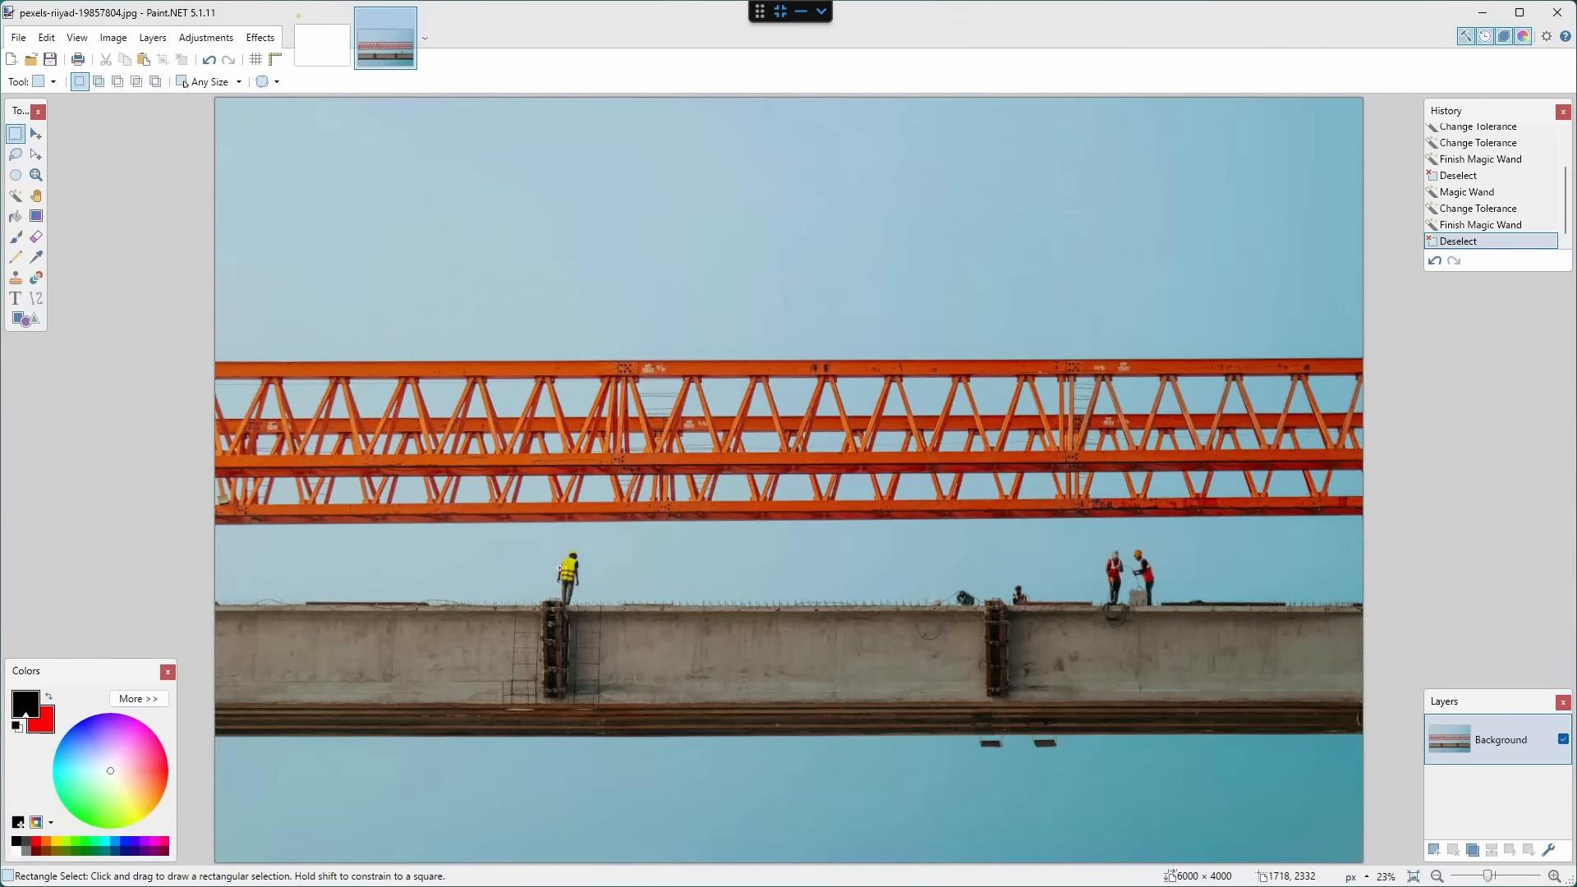
- Copy the worker in the photo with a rectangle selection, paste it and move the copy right
{"action": "left_click_drag", "start_coordinate": [544, 544], "coordinate": [597, 608]}
{"action": "key", "text": "ctrl+c"}
{"action": "key", "text": "ctrl+v"}
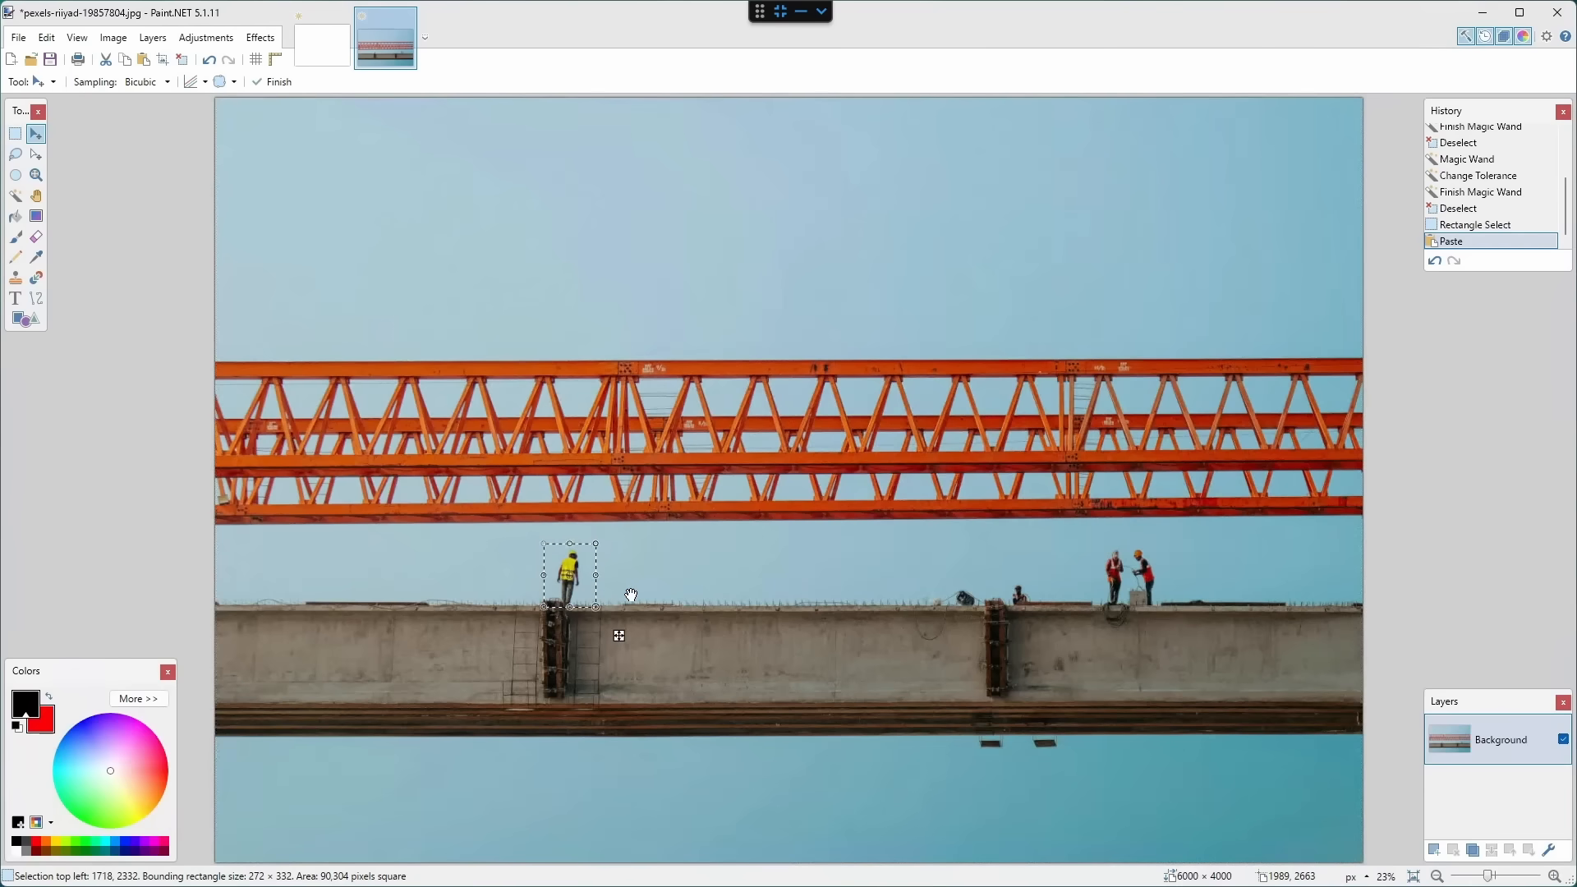
{"action": "left_click_drag", "start_coordinate": [587, 594], "coordinate": [665, 595]}
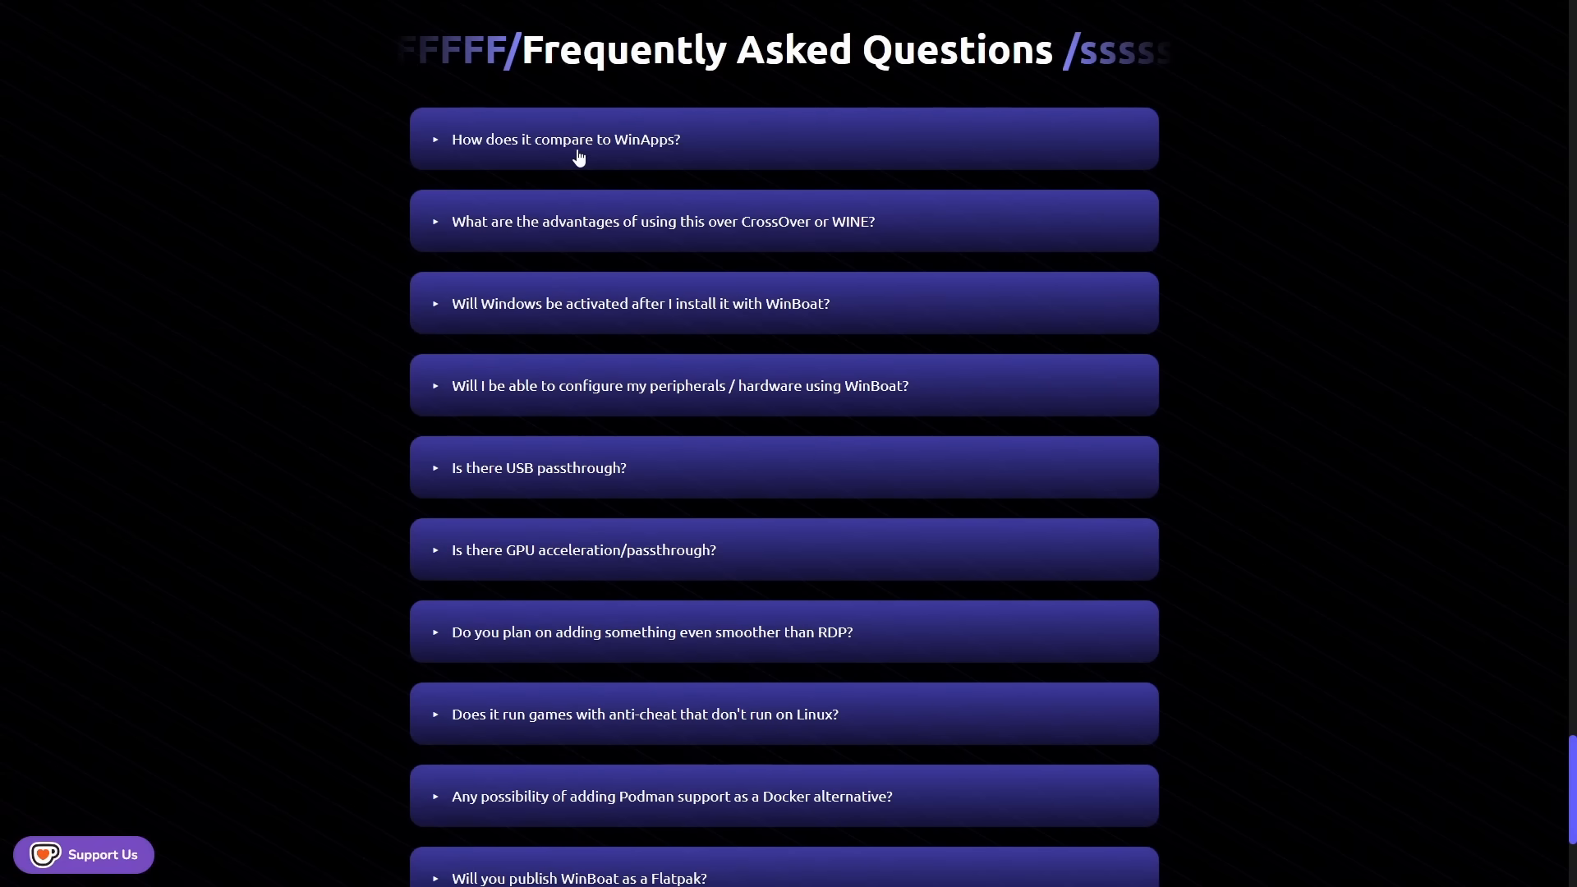
- Read the WinBoat FAQ answers about WinApps, CrossOver or WINE, and Windows activation
{"action": "left_click", "coordinate": [434, 144]}
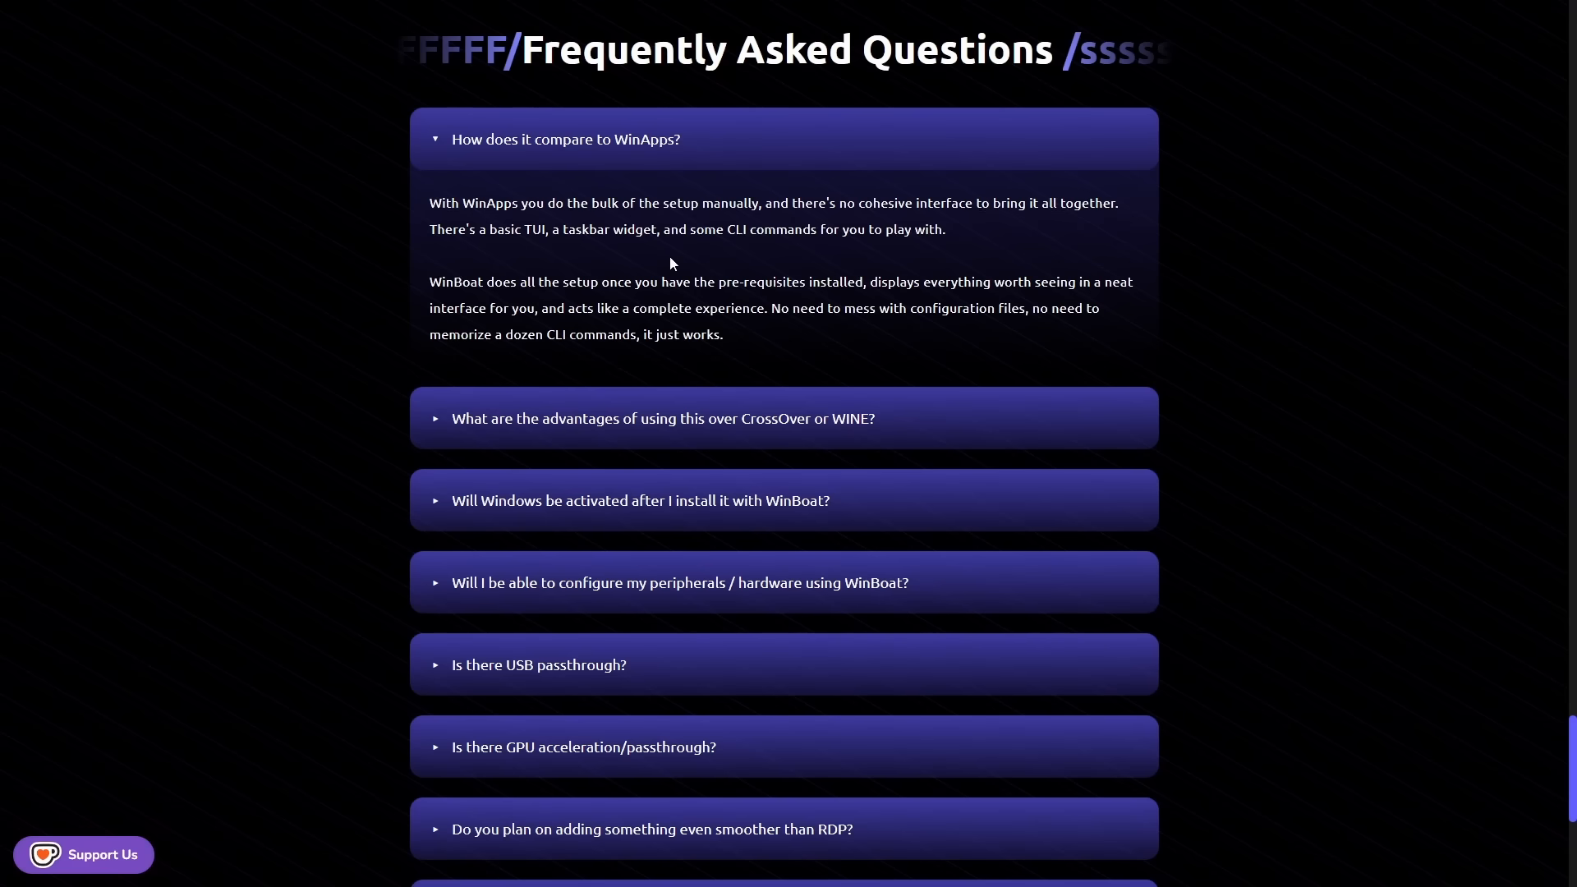
{"action": "left_click", "coordinate": [436, 421]}
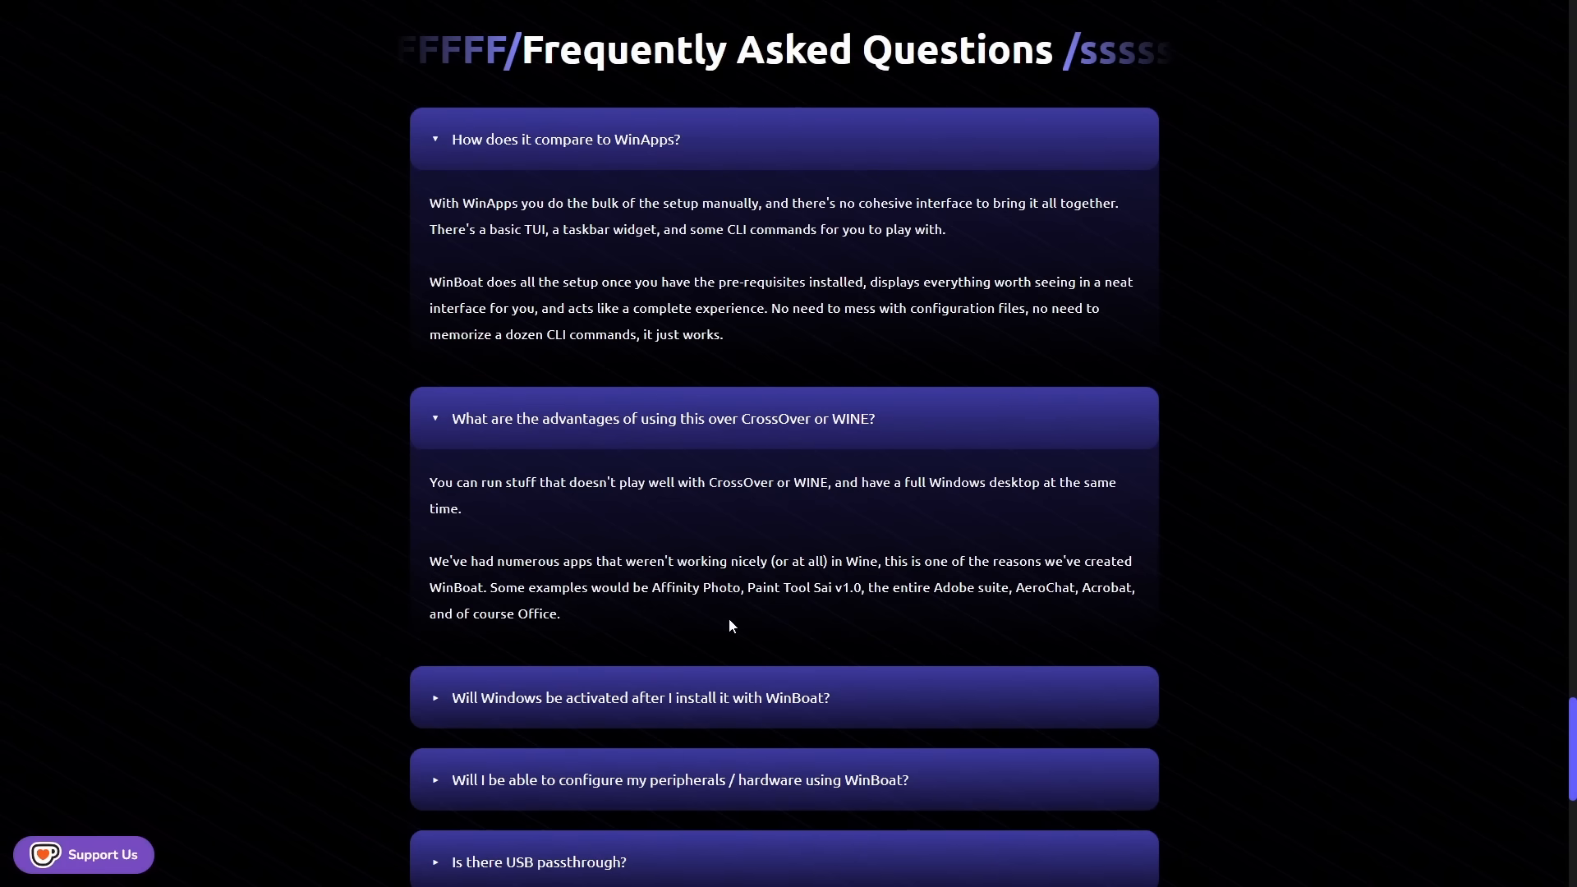
{"action": "left_click_drag", "start_coordinate": [652, 593], "coordinate": [1121, 604]}
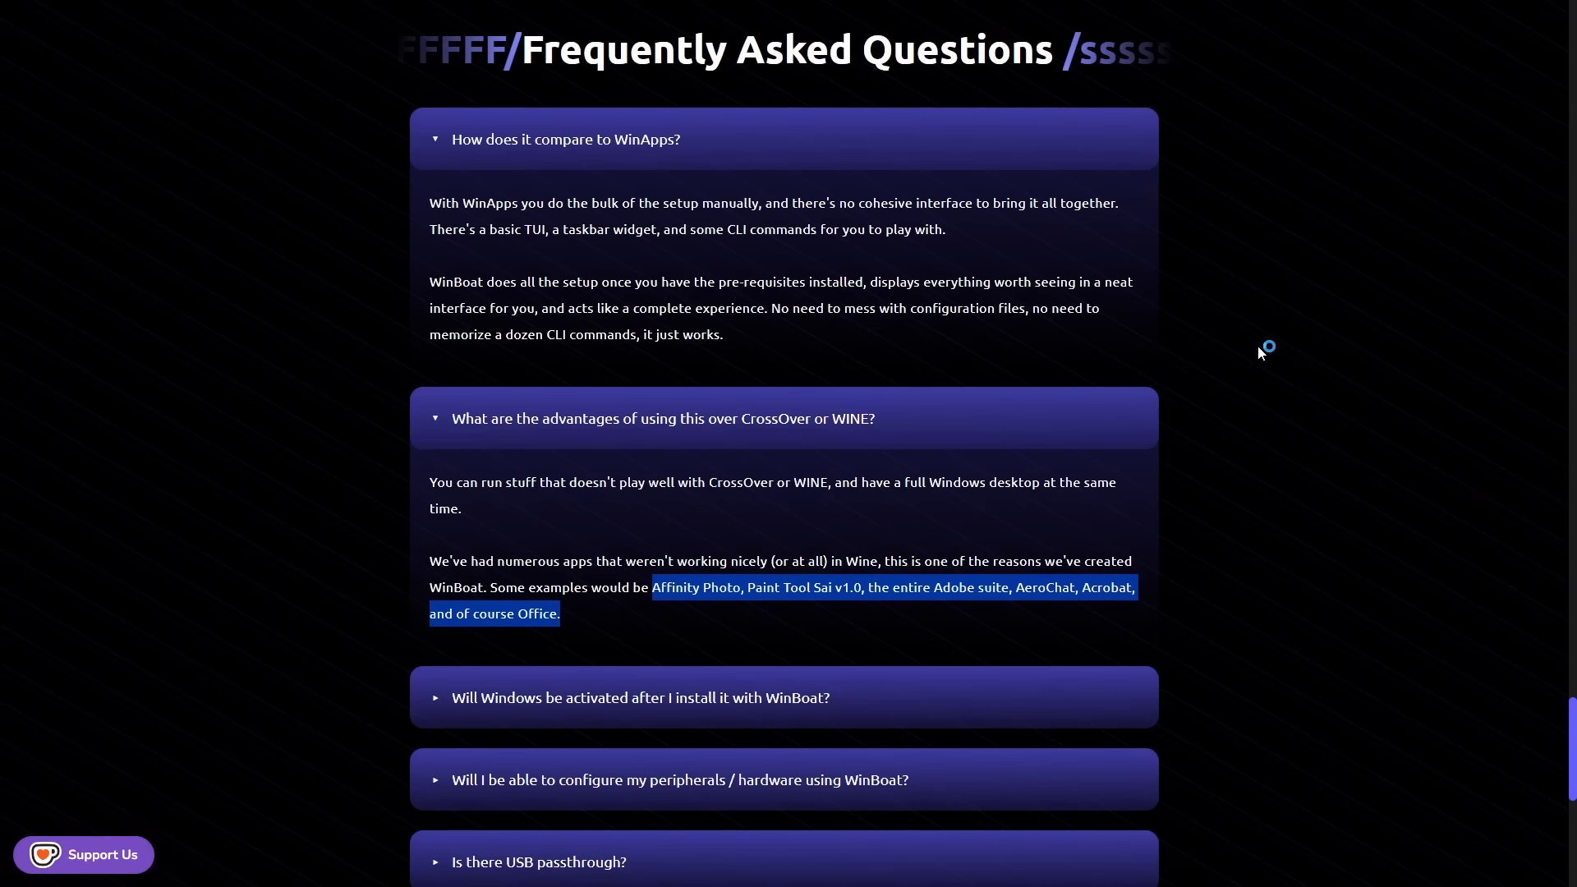
{"action": "scroll", "coordinate": [1259, 345], "scroll_direction": "down", "scroll_amount": 3}
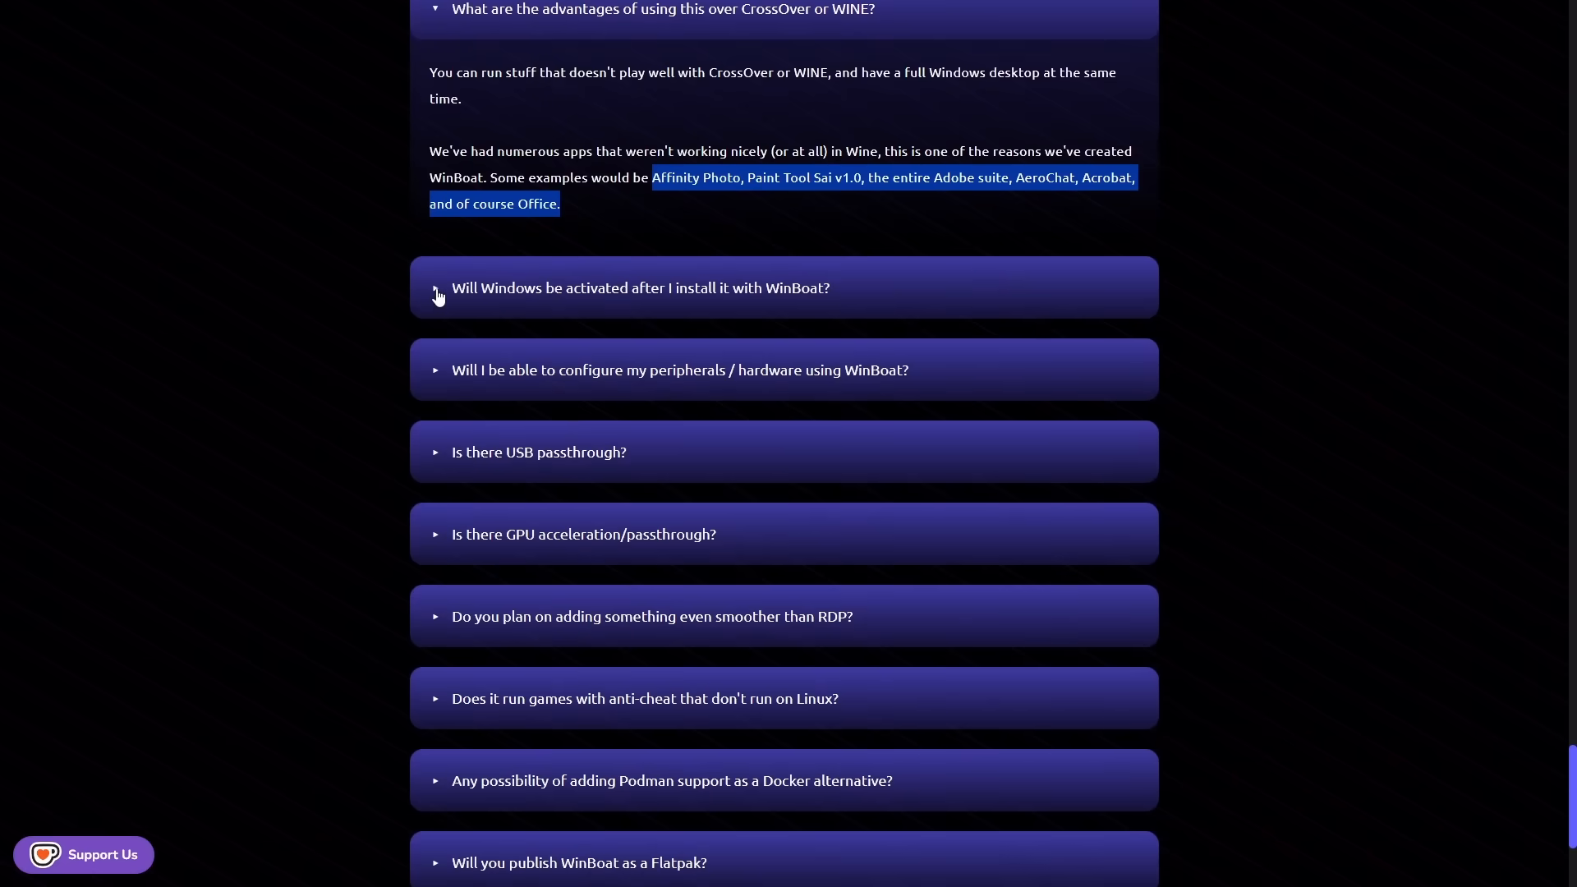
{"action": "left_click", "coordinate": [532, 294]}
{"action": "left_click_drag", "start_coordinate": [434, 359], "coordinate": [823, 411]}
{"action": "left_click", "coordinate": [1204, 401]}
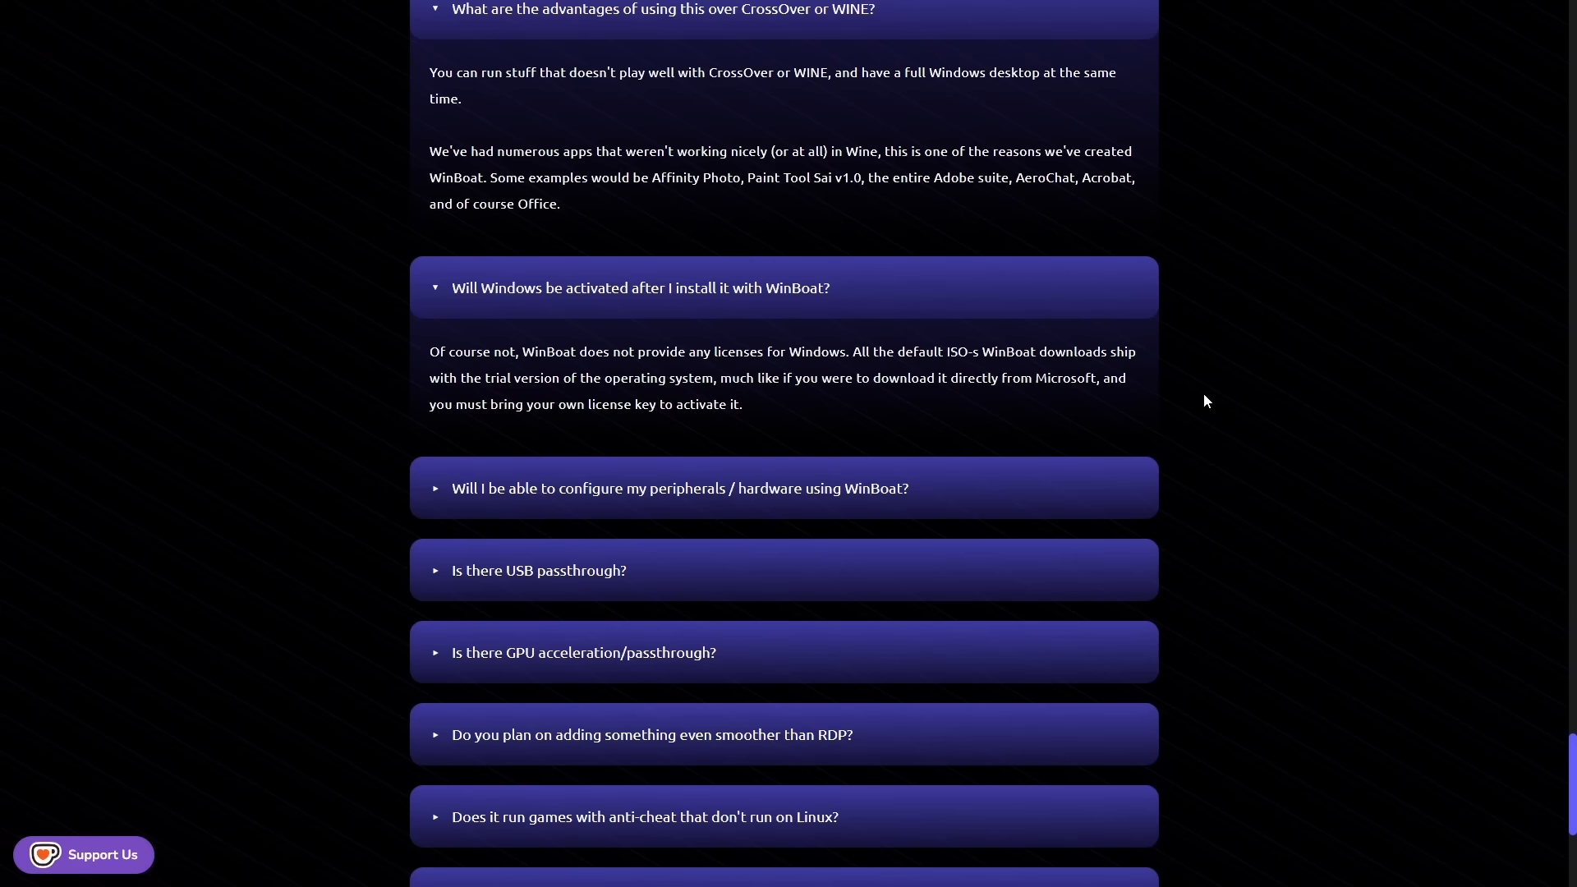
- Read the FAQ answers about GPU acceleration, anti-cheat games and running Office 365
{"action": "scroll", "coordinate": [821, 419], "scroll_direction": "down", "scroll_amount": 3}
{"action": "left_click", "coordinate": [434, 410]}
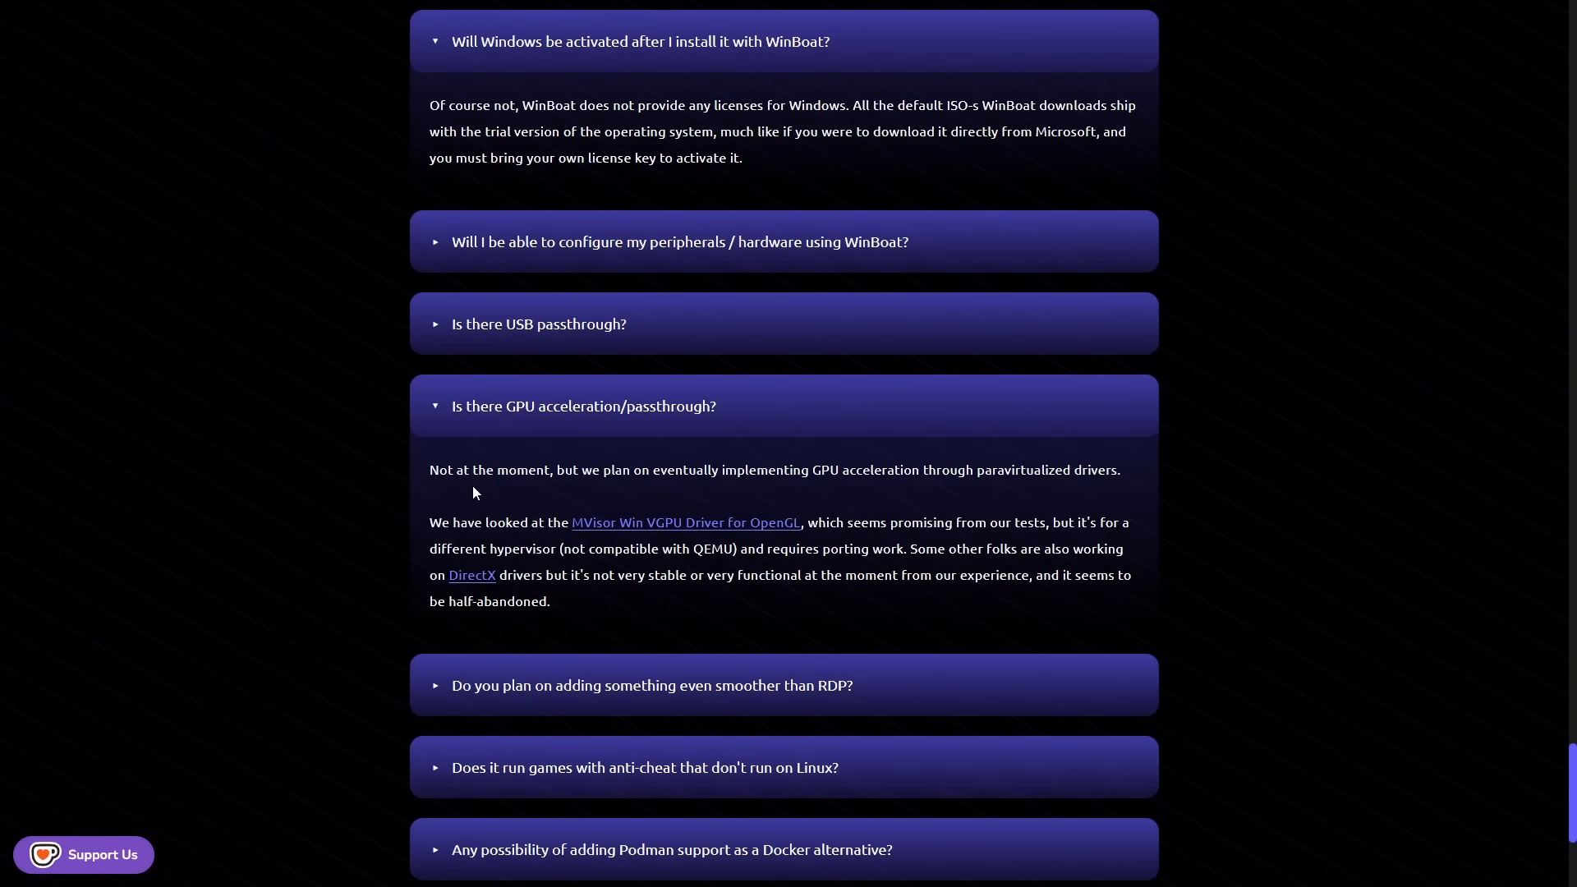
{"action": "scroll", "coordinate": [711, 442], "scroll_direction": "down", "scroll_amount": 4}
{"action": "left_click", "coordinate": [708, 441]}
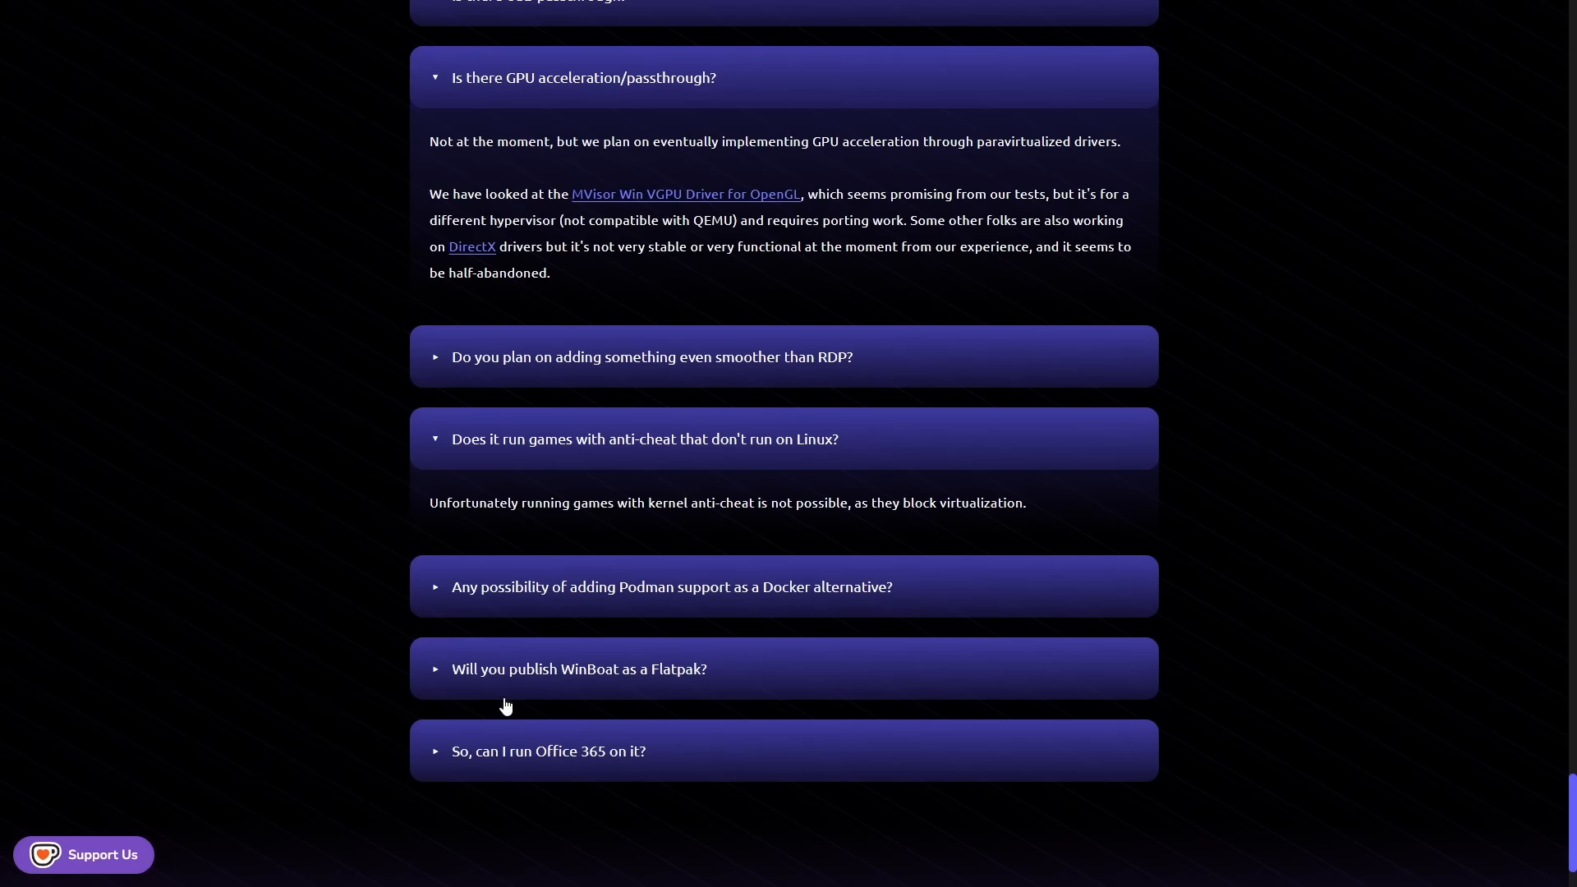
{"action": "left_click", "coordinate": [435, 756]}
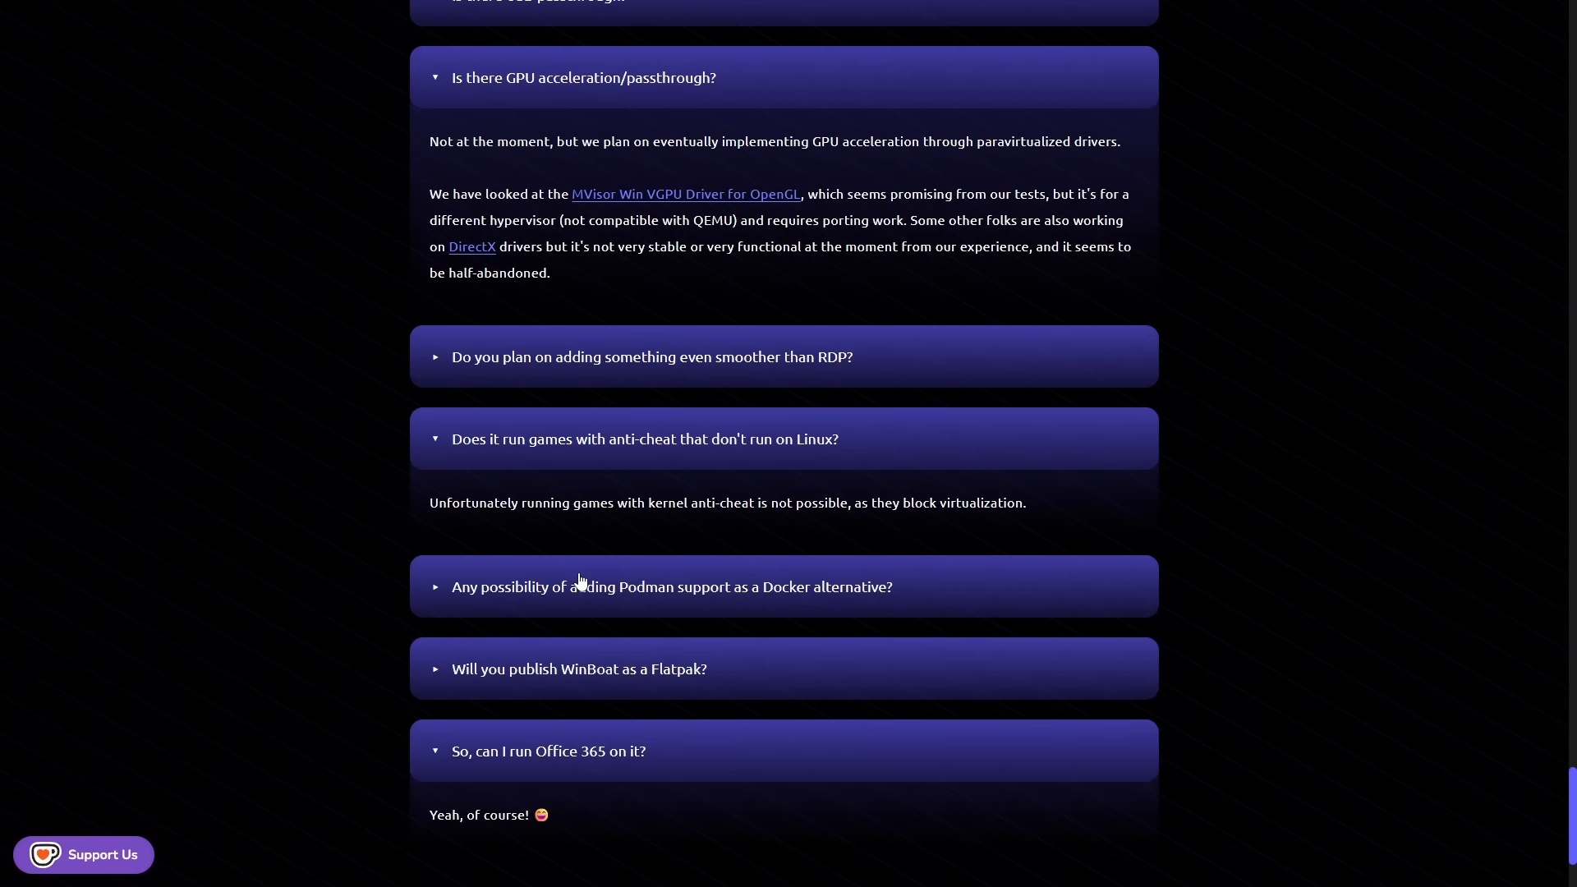